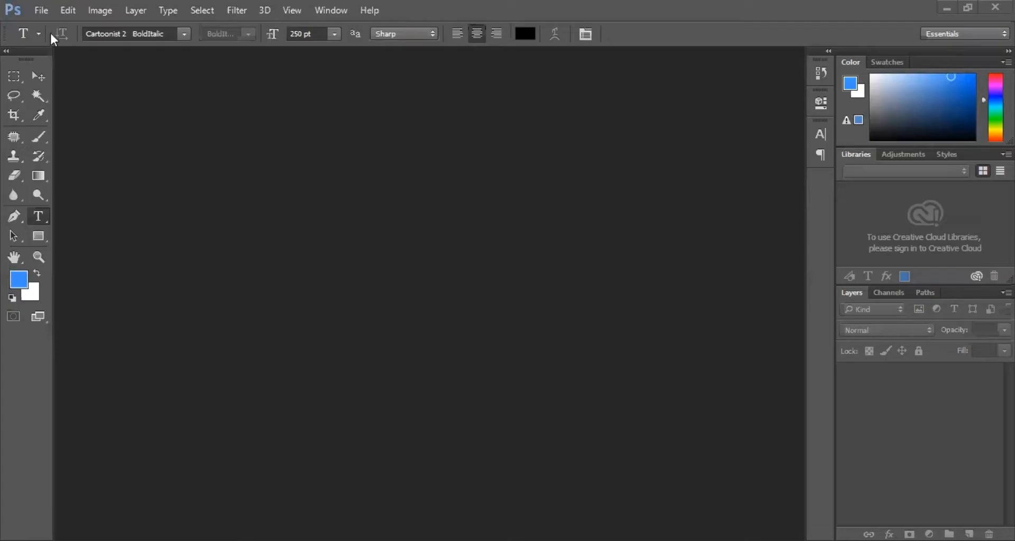
Open the image BJ_SMP5.JPG from the Images for Graphics folder.
left_click(41, 11)
left_click(47, 41)
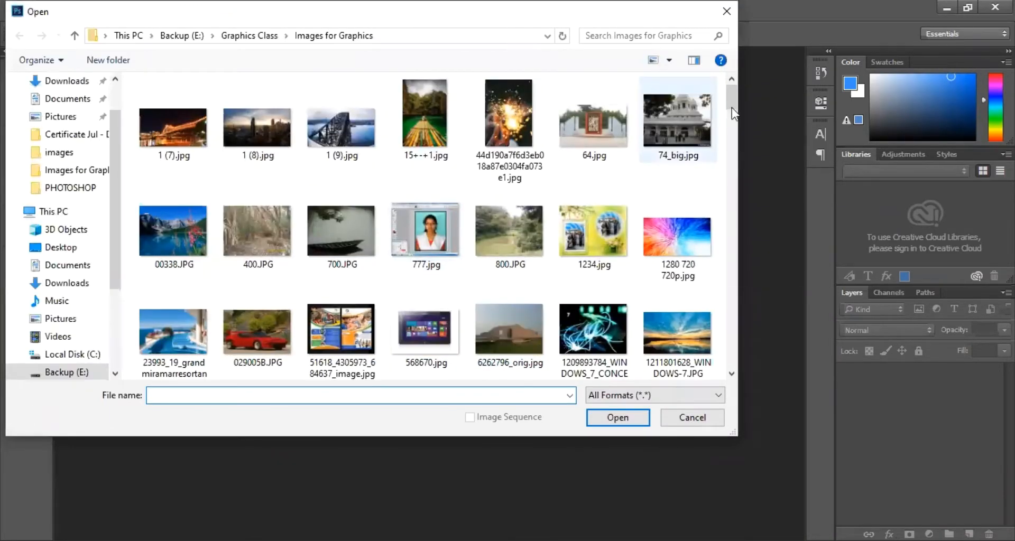
scroll(731, 135, "down", 3)
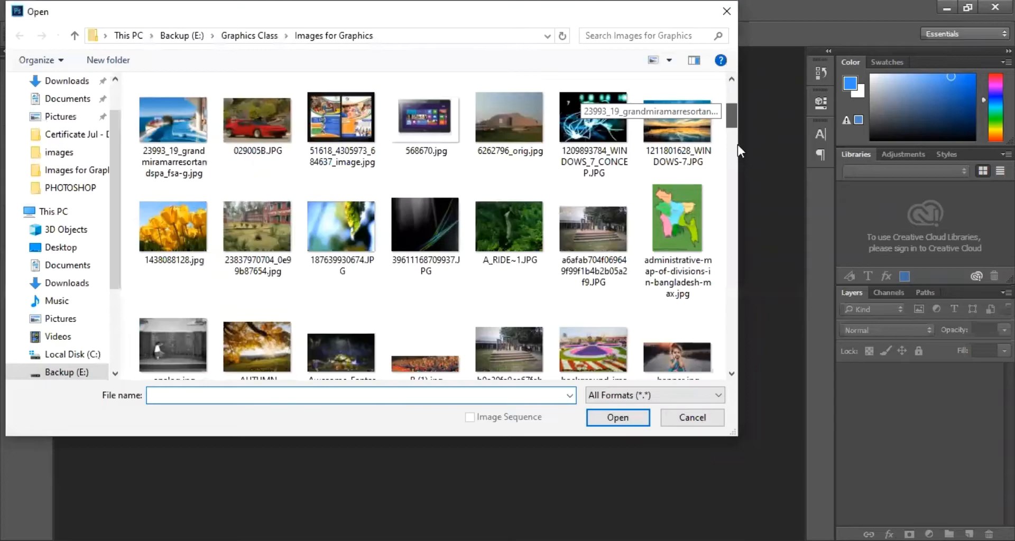
scroll(737, 144, "down", 3)
scroll(747, 143, "down", 3)
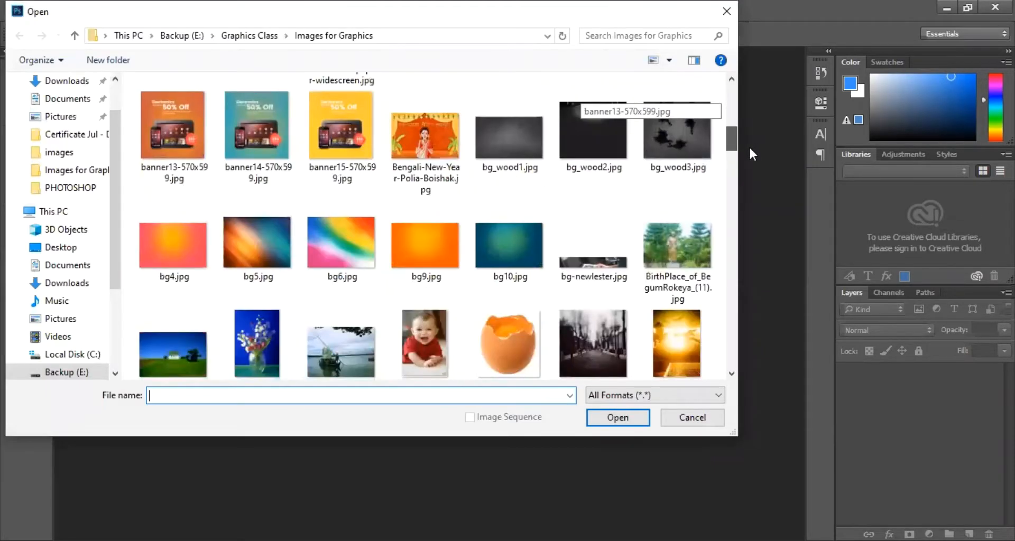
scroll(493, 283, "down", 1)
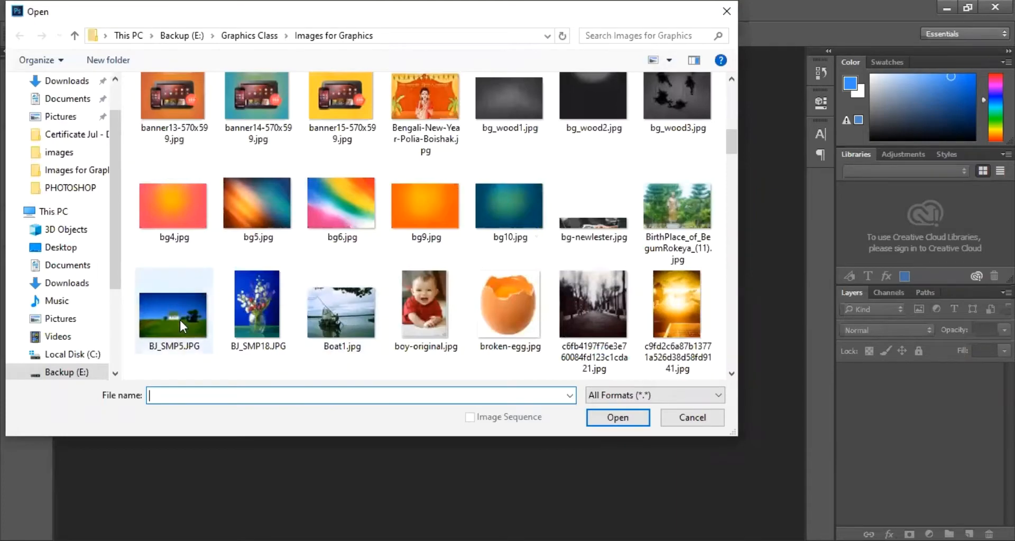
double_click(646, 228)
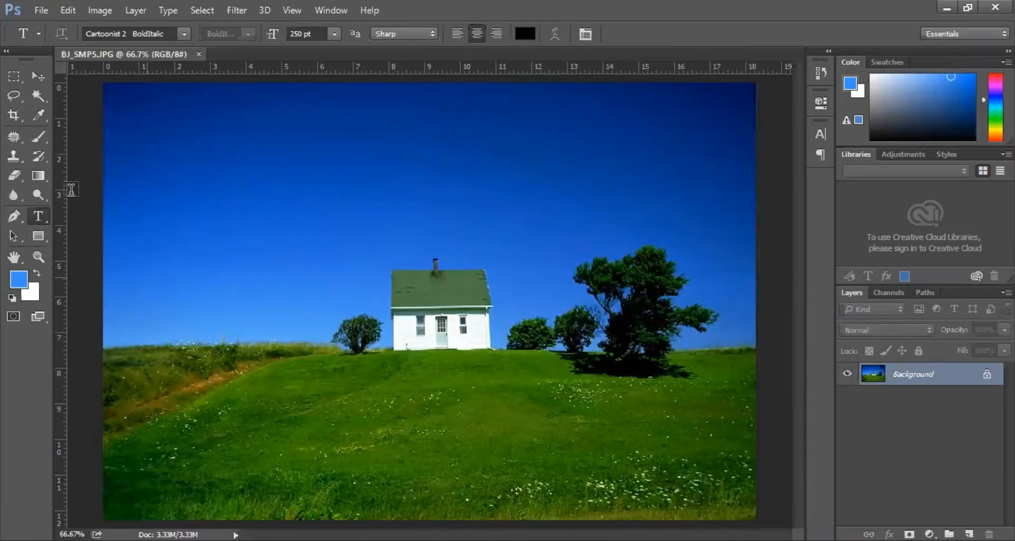
Add a new blank layer and draw a large rectangular marquee selection around the house on it.
left_click(45, 178)
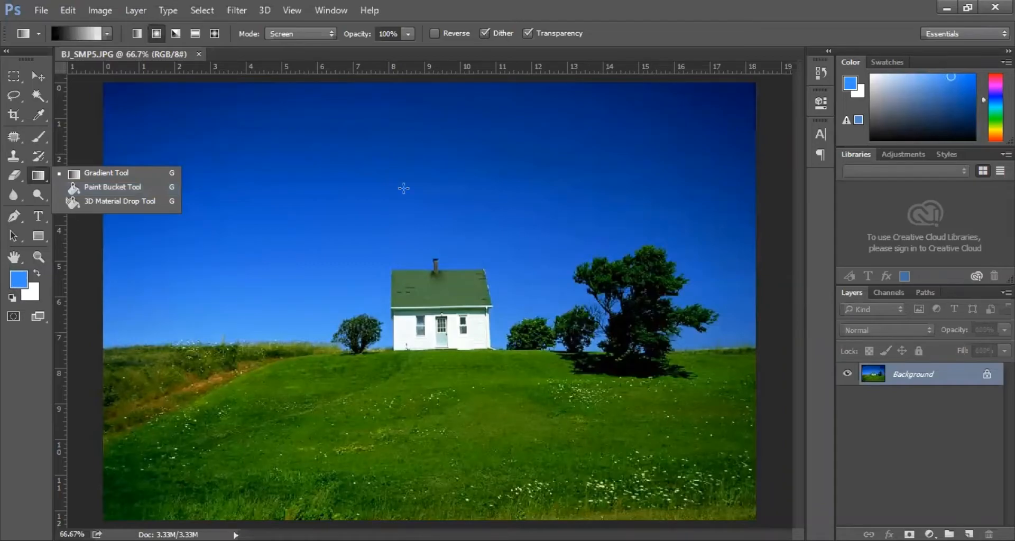
left_click(492, 199)
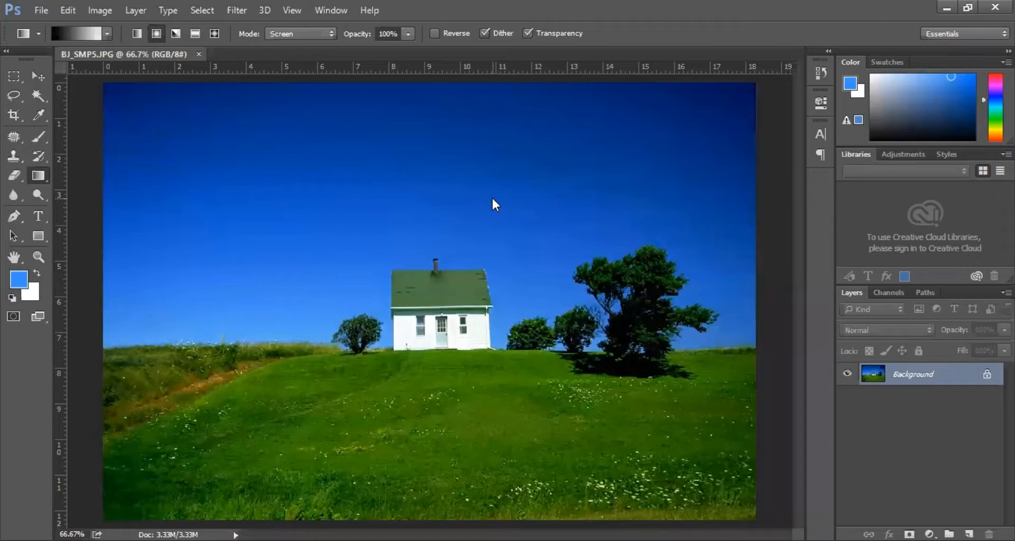
key("ctrl+shift+alt+n")
key("m")
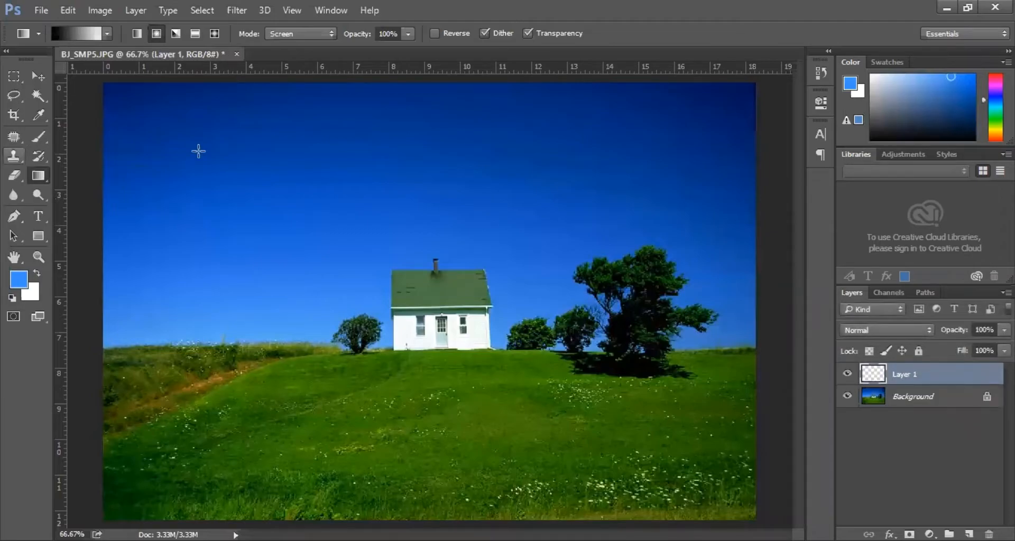
left_click_drag(190, 134, 629, 454)
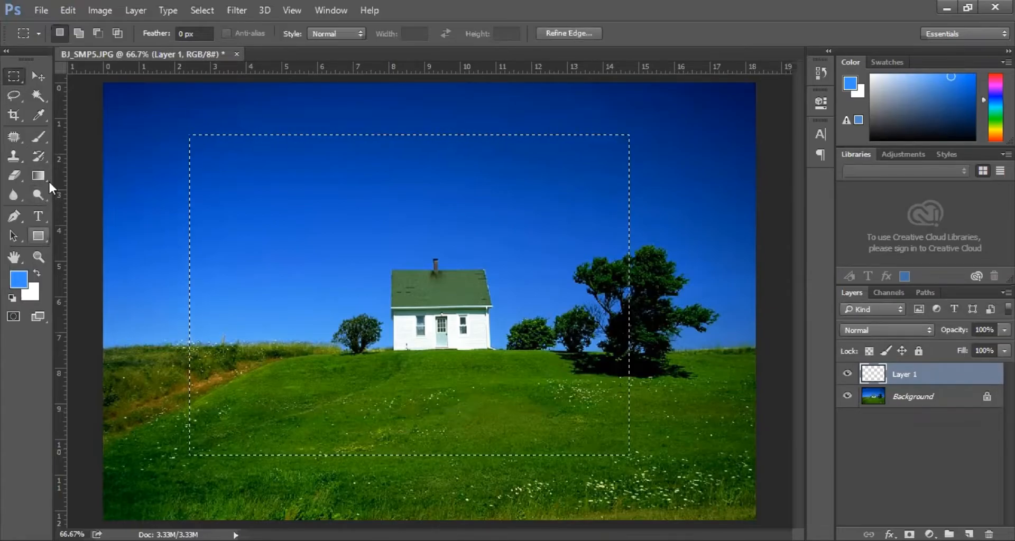
Try filling the selection with the blue foreground color using the Paint Bucket, and clear the fill.
left_click(326, 271)
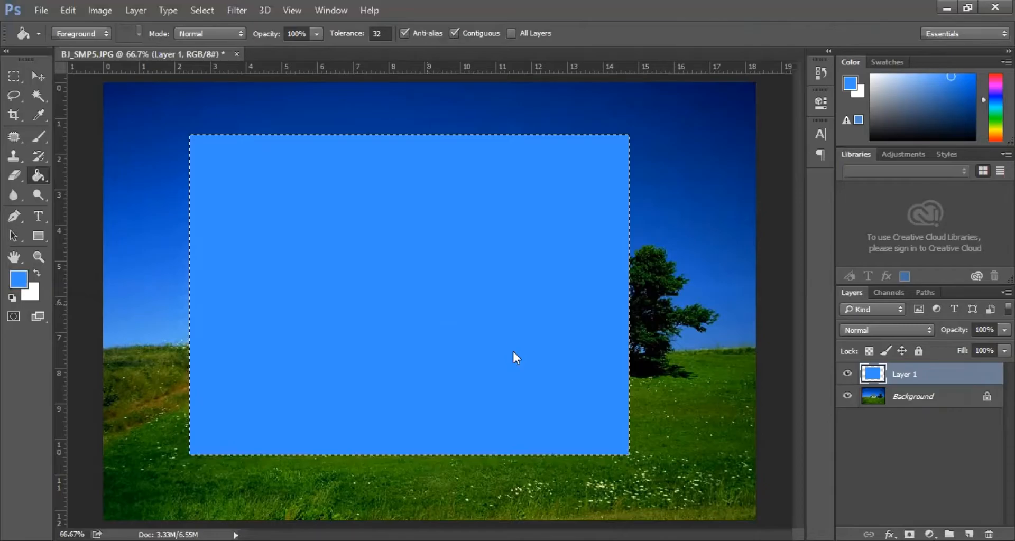
key("Delete")
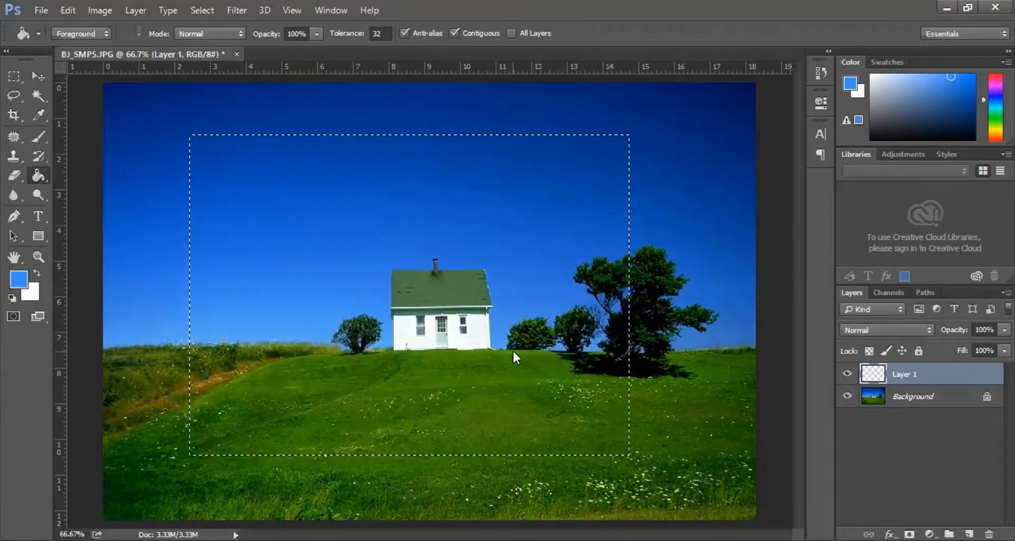
Set the foreground color to the green 1cda1c.
left_click(25, 278)
left_click(671, 280)
left_click(642, 217)
left_click(642, 217)
left_click(629, 181)
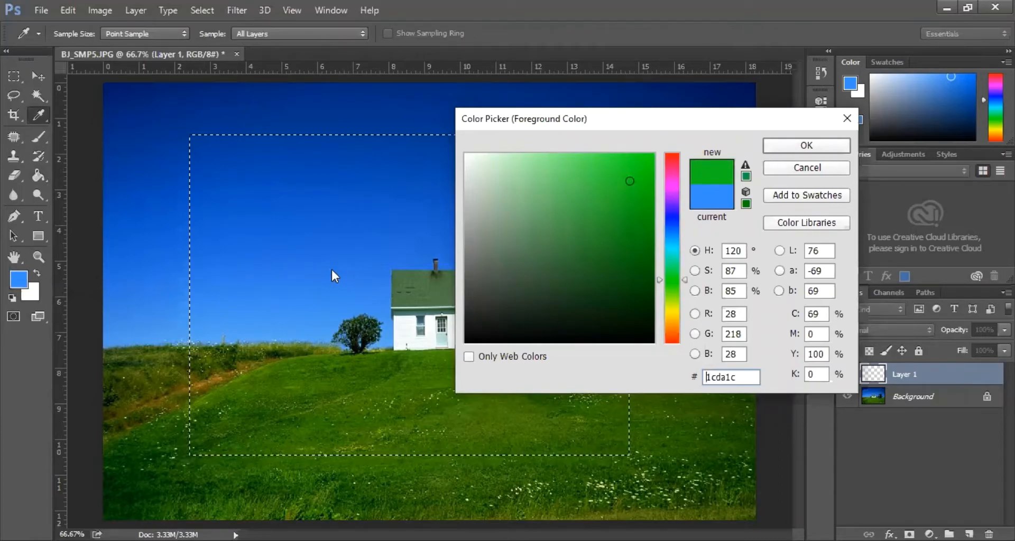
key("Return")
Fill the rectangular selection on Layer 1 with the green foreground color using the Paint Bucket, and deselect it.
key("g")
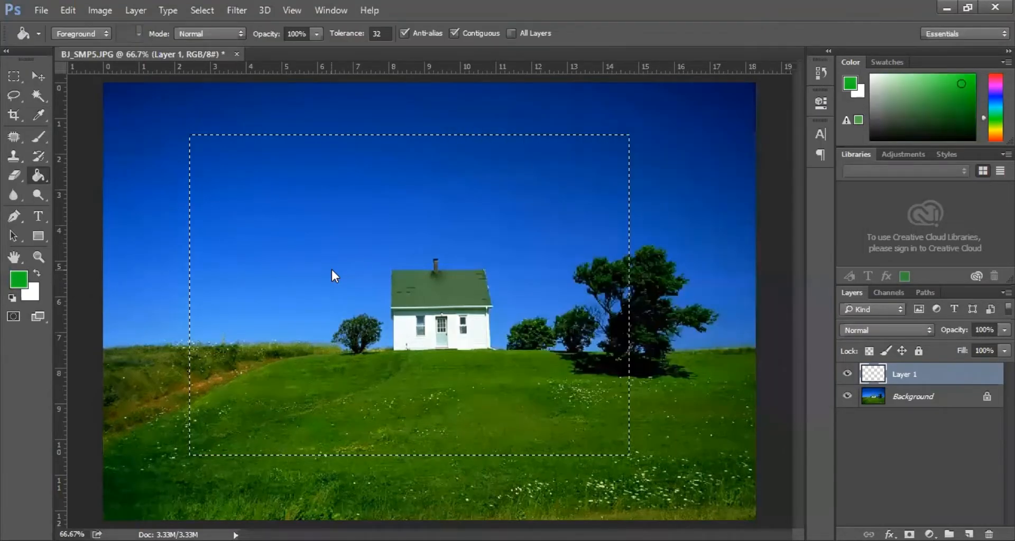
left_click(334, 275)
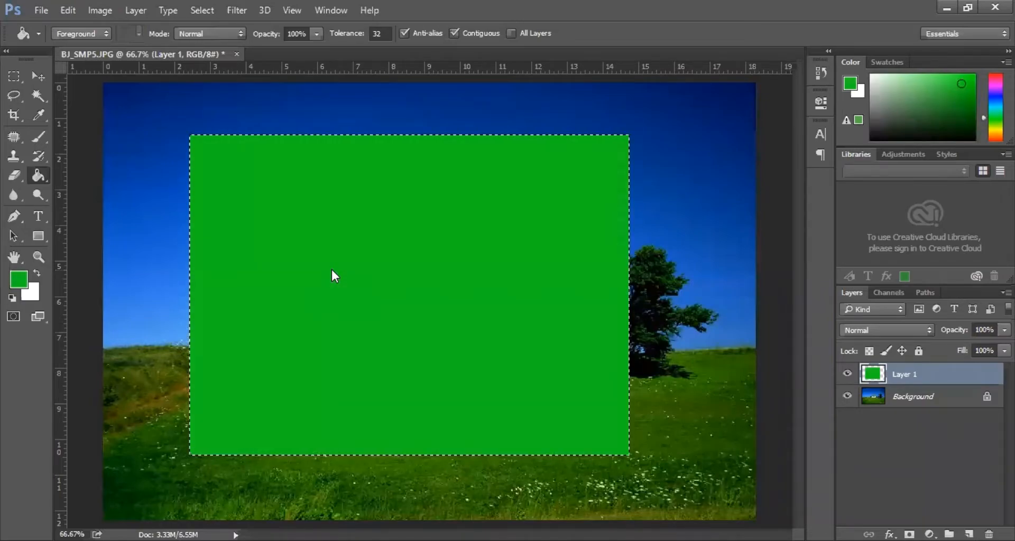
key("ctrl+d")
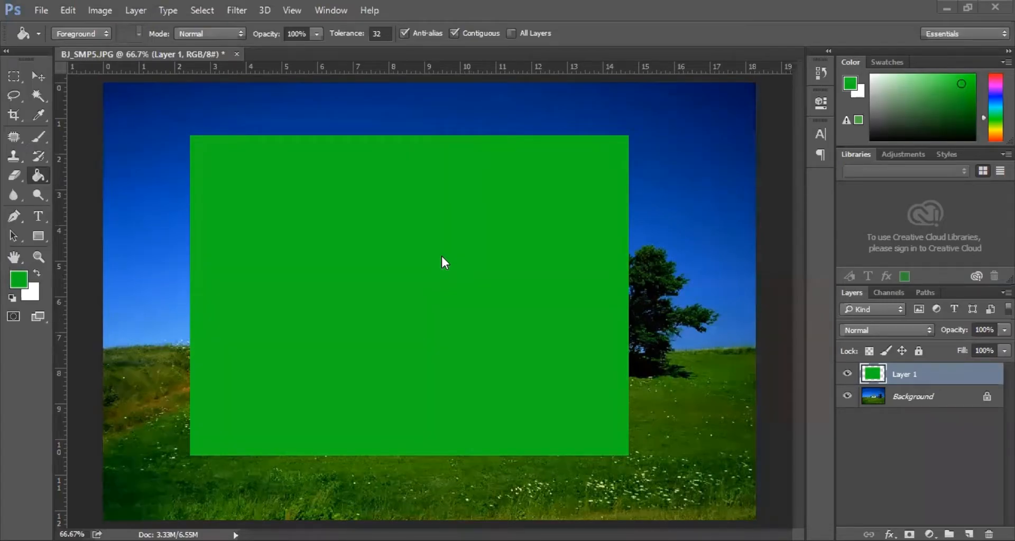
Load the green rectangle's outline as a selection and delete Layer 1.
double_click(904, 375)
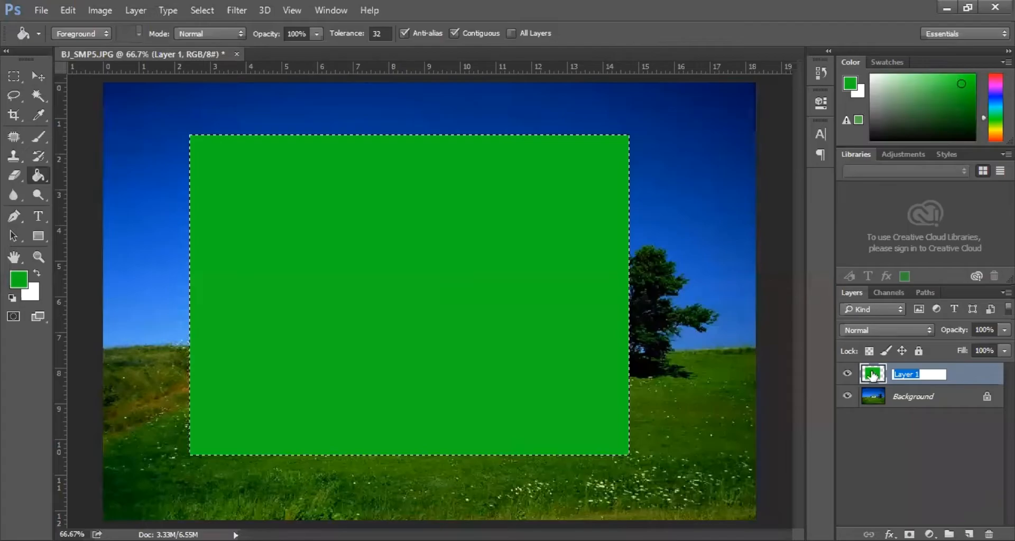
left_click(890, 416)
left_click_drag(905, 374, 988, 534)
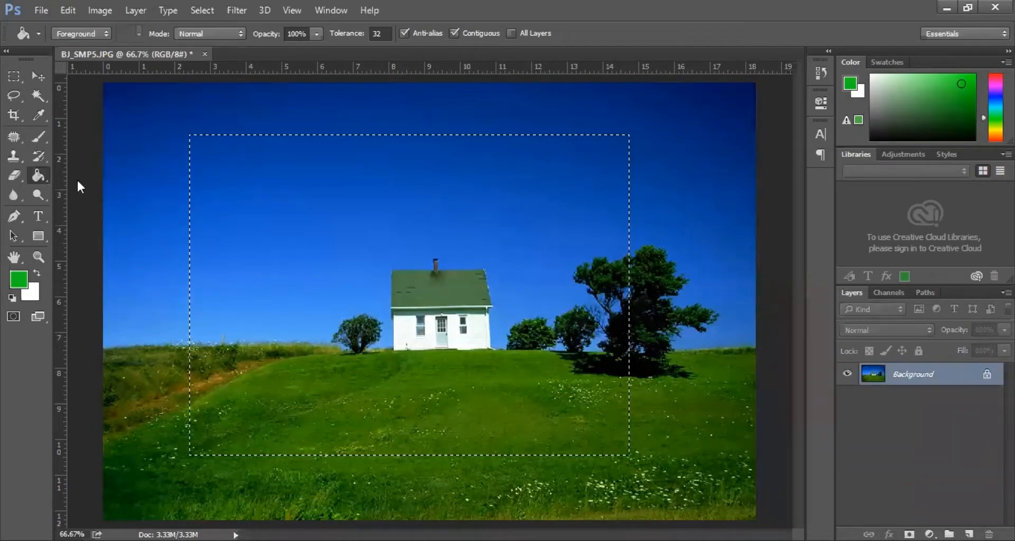
Switch to the Gradient tool and choose the Foreground to Background preset, keeping the rectangular selection active.
right_click(38, 175)
left_click(90, 170)
key("ctrl+d")
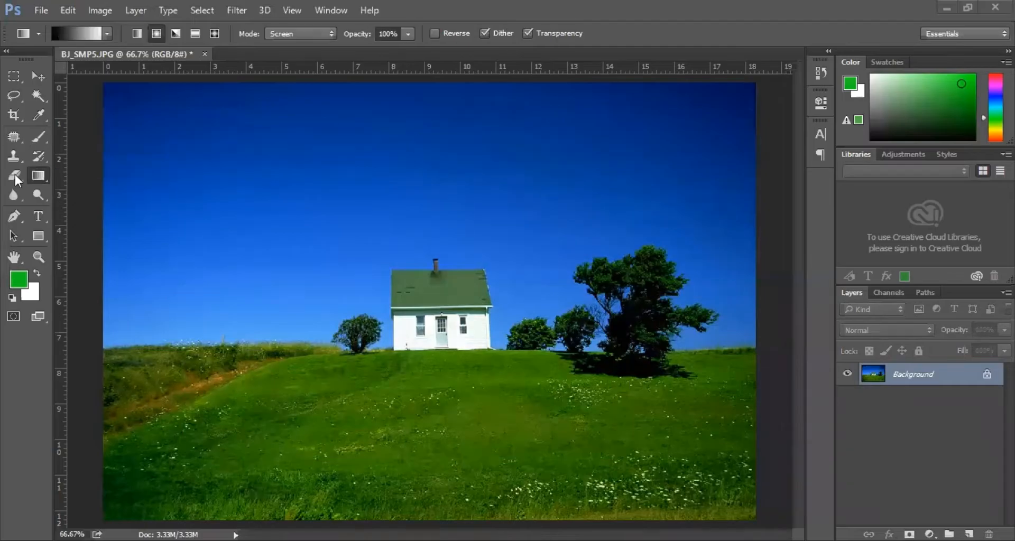
left_click(108, 33)
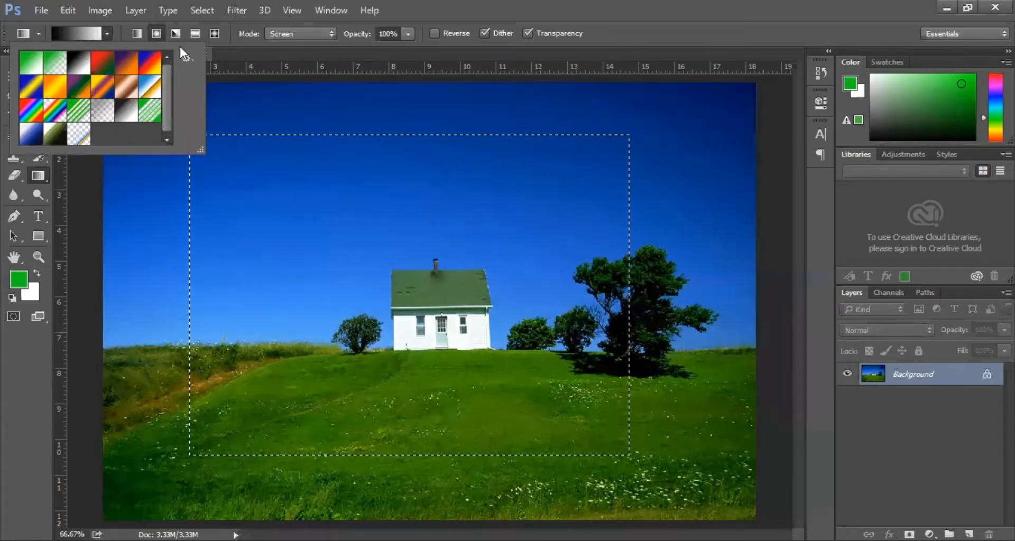
left_click(32, 71)
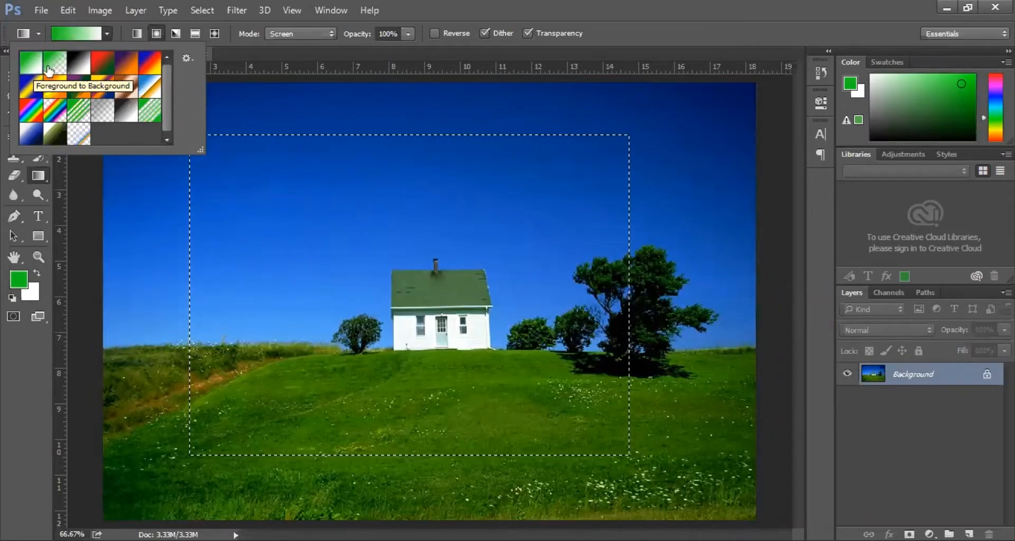
left_click(135, 31)
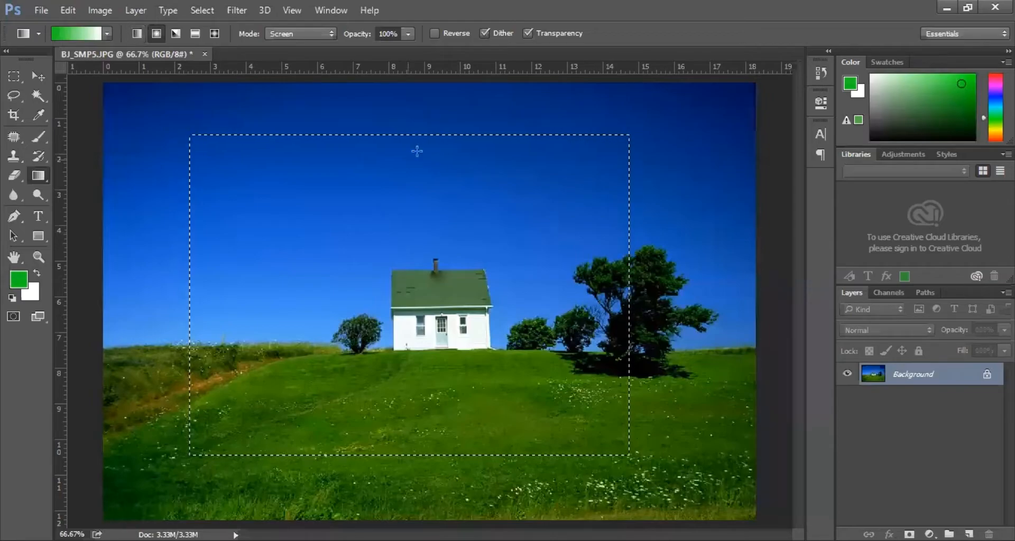
Try radial gradients in the selection from top to bottom, left to right and center to bottom, undoing each one.
left_click_drag(407, 136, 409, 450)
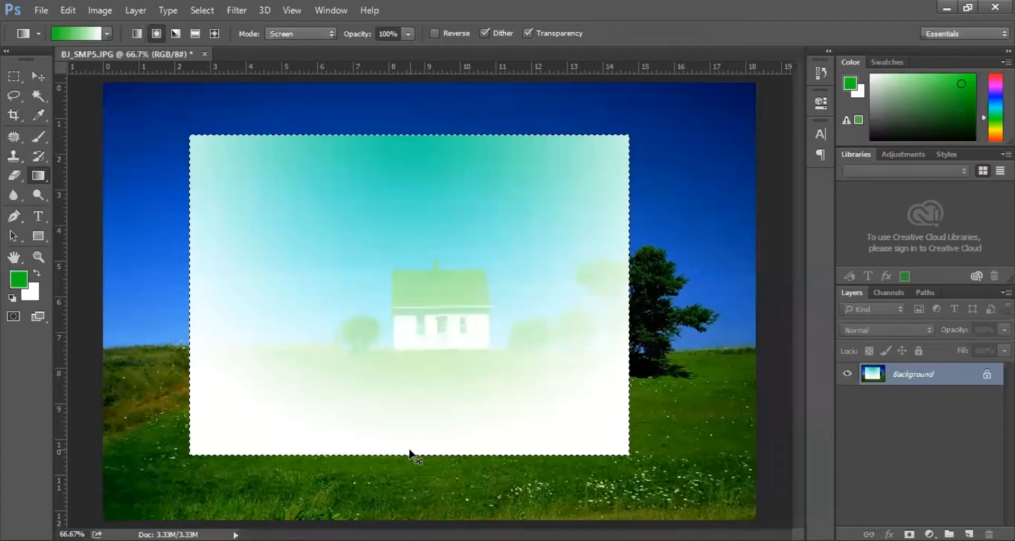
key("ctrl+z")
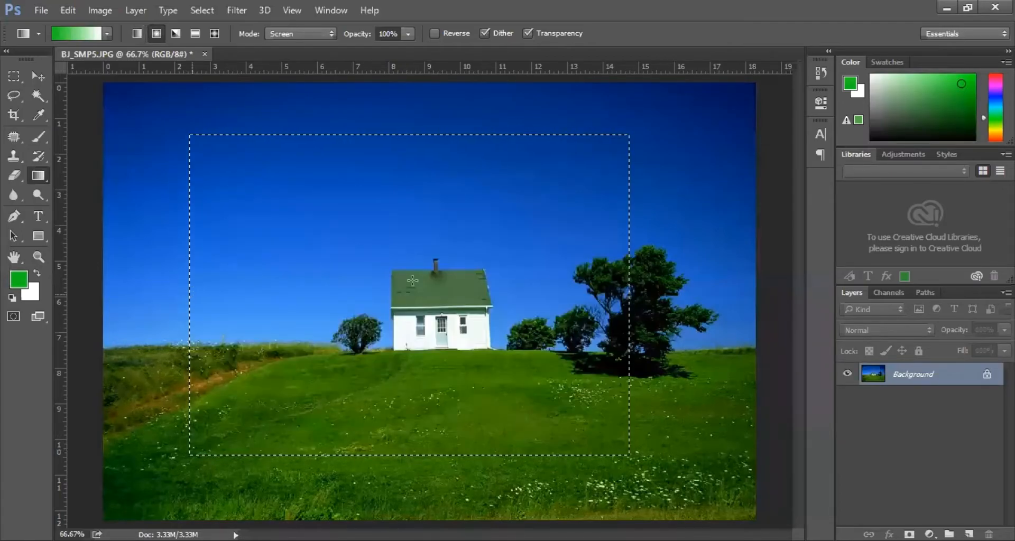
left_click_drag(193, 294, 615, 286)
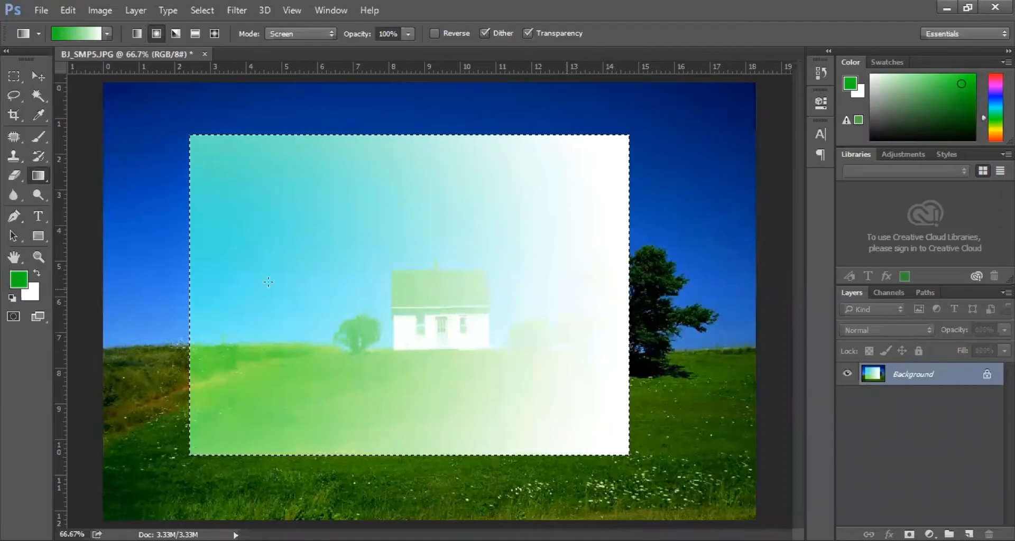
key("ctrl+z")
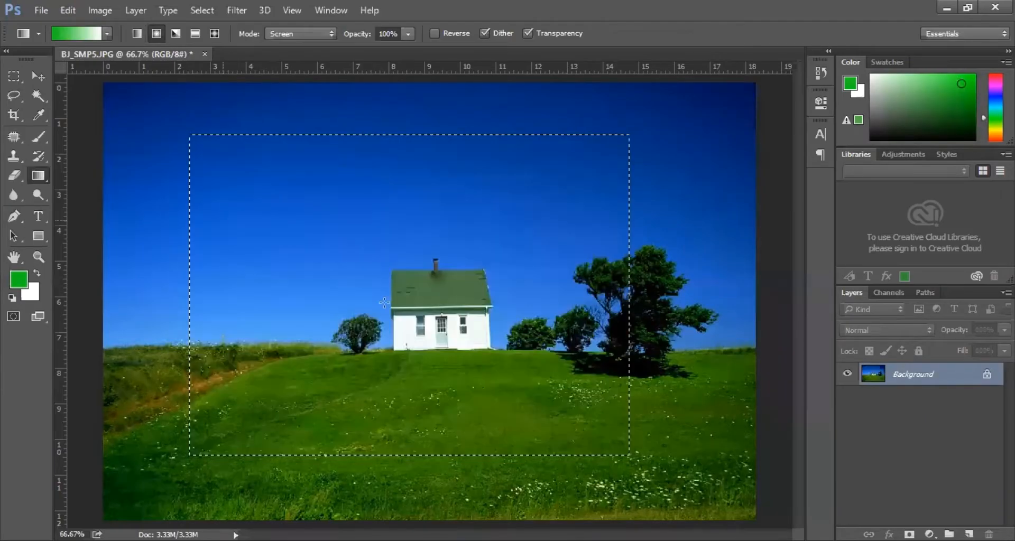
left_click_drag(409, 320, 413, 450)
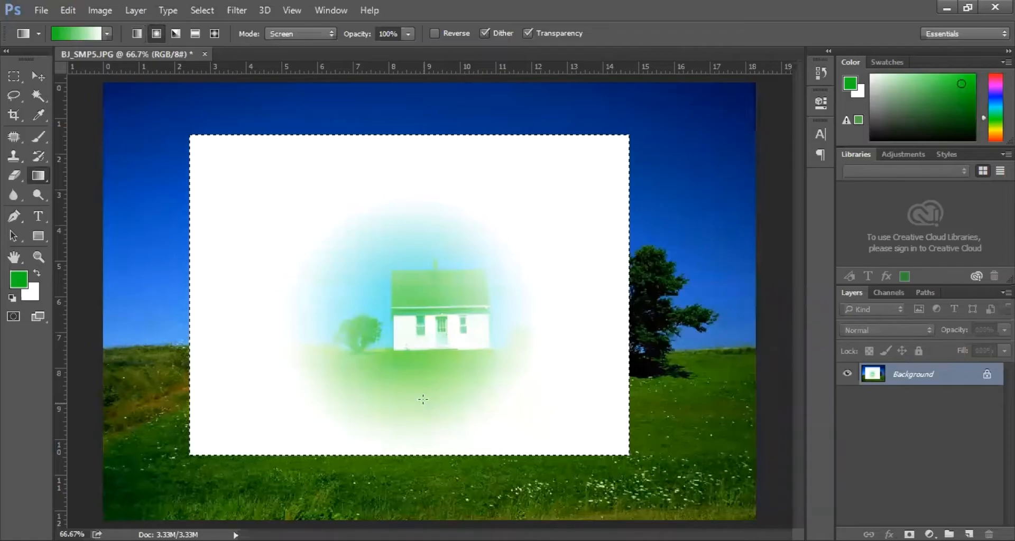
key("ctrl+z")
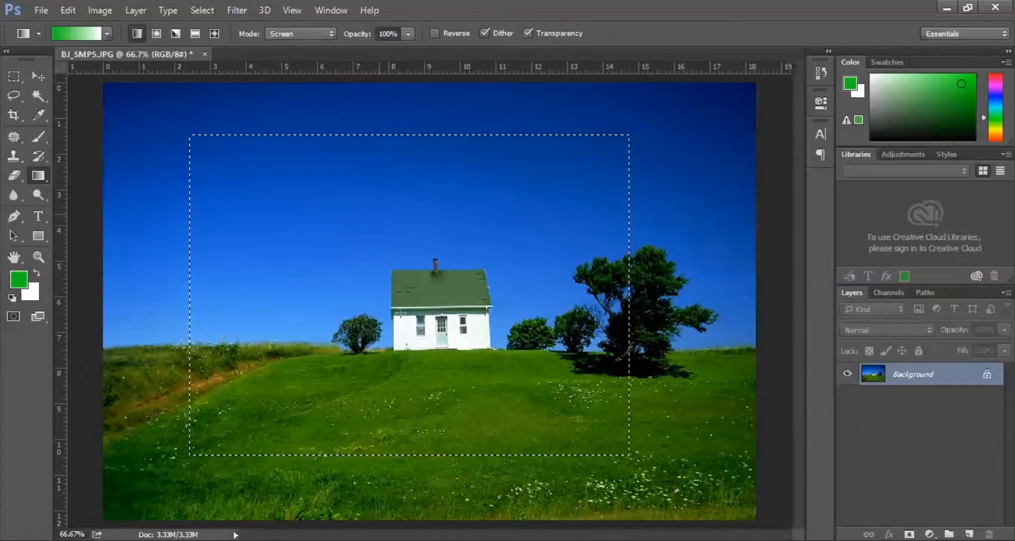
Try a linear gradient running down from the house to near the selection's lower edge, and undo it.
left_click_drag(386, 255, 375, 433)
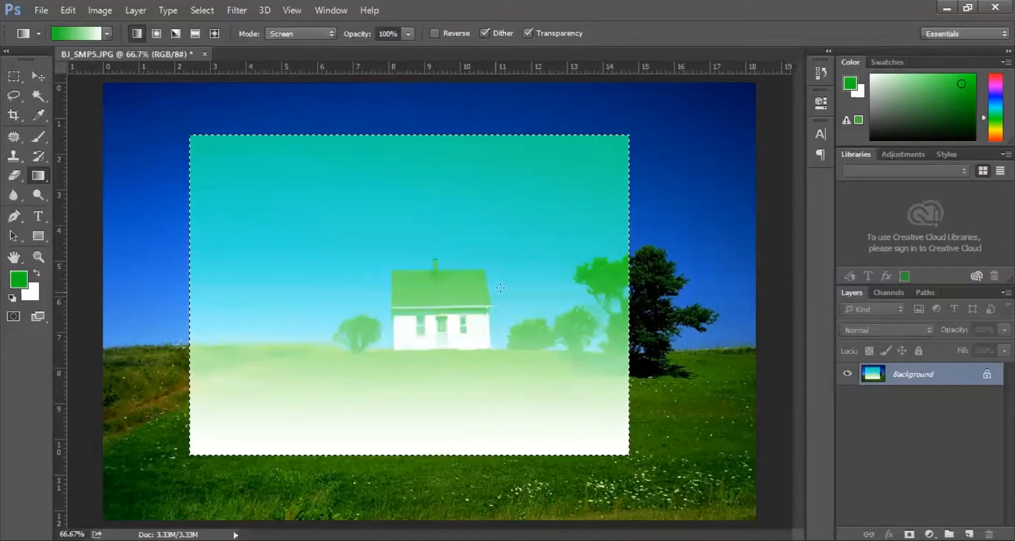
key("ctrl+z")
Try two diagonal radial gradients, one from the selection's upper left area and one from its center, and undo both.
left_click(157, 33)
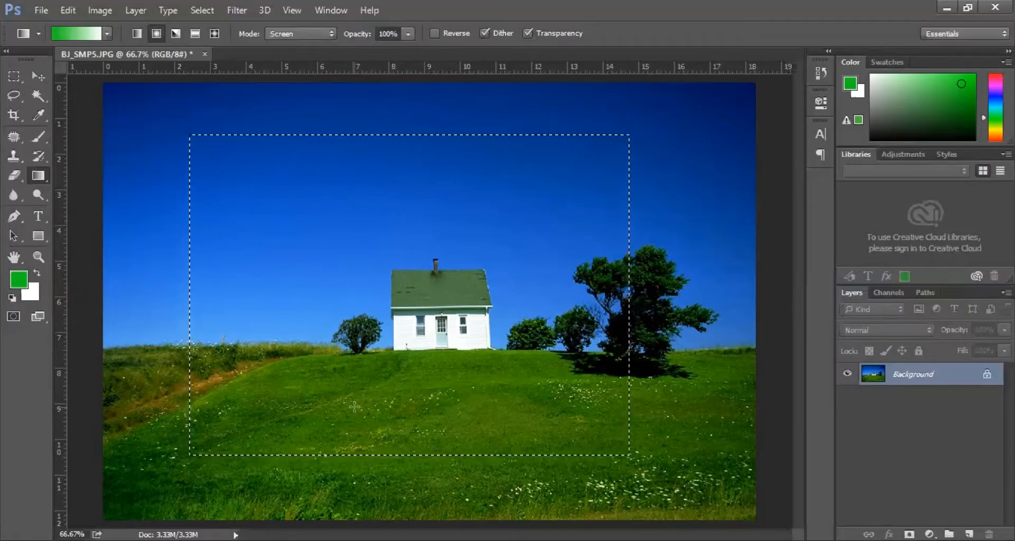
key("ctrl+d")
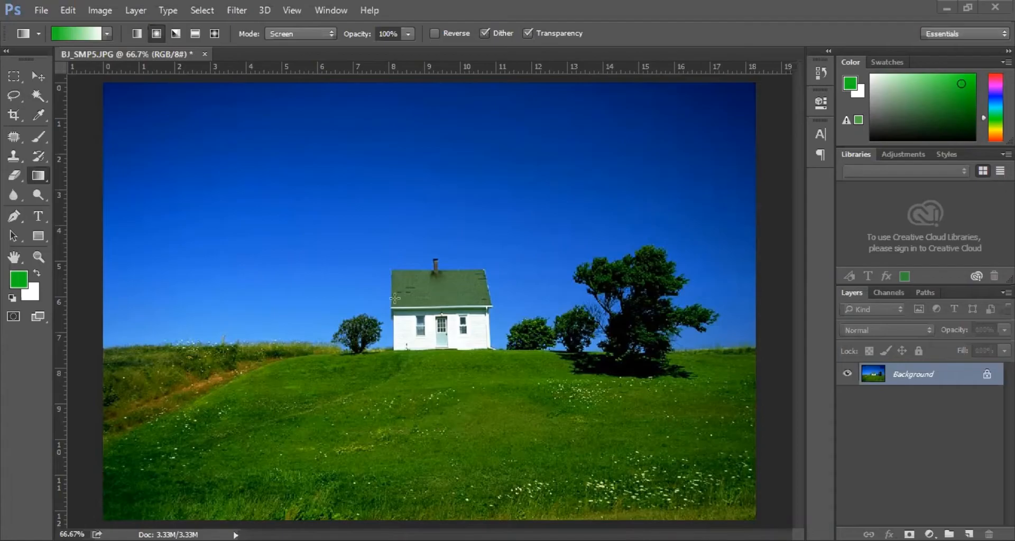
key("ctrl+z")
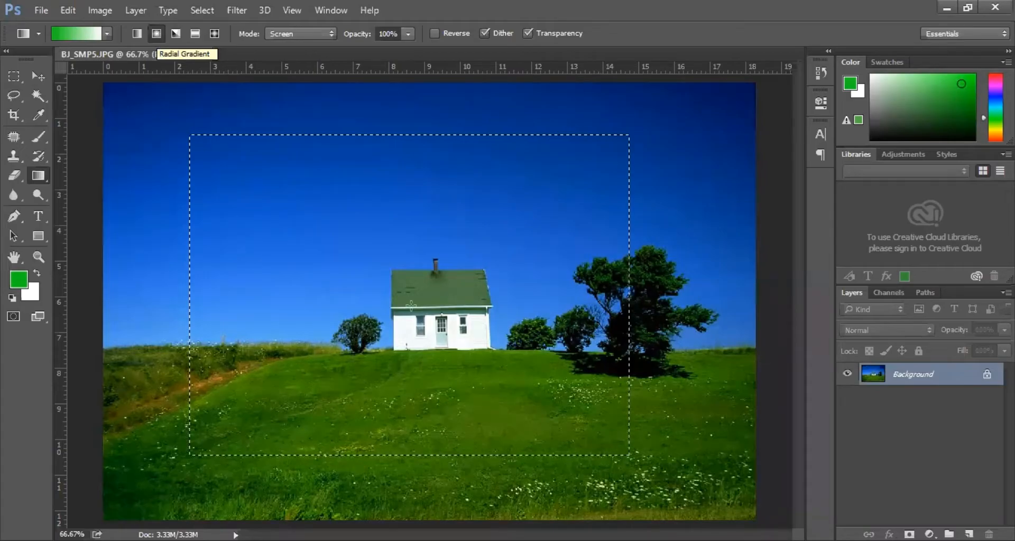
left_click_drag(309, 202, 575, 370)
left_click_drag(421, 297, 613, 442)
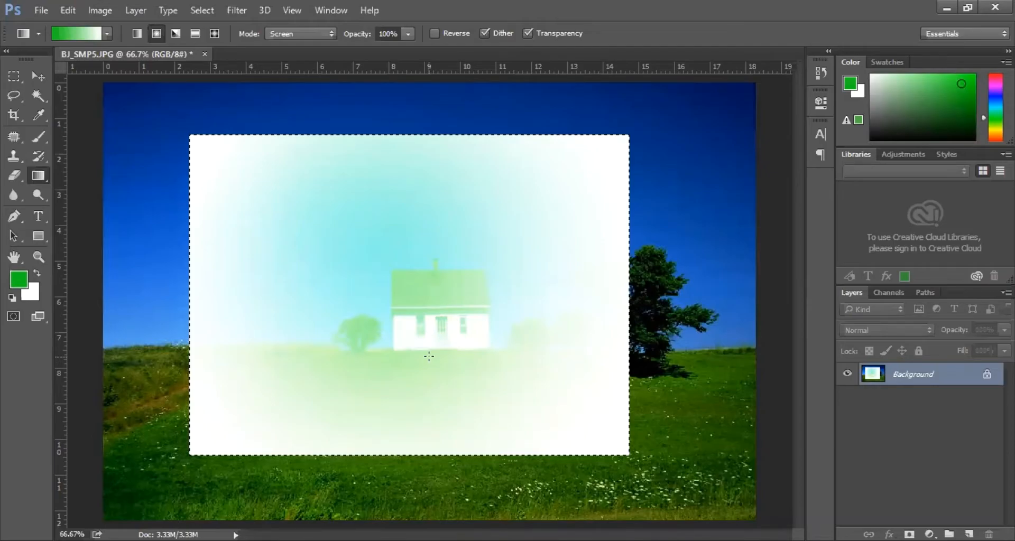
key("ctrl+z")
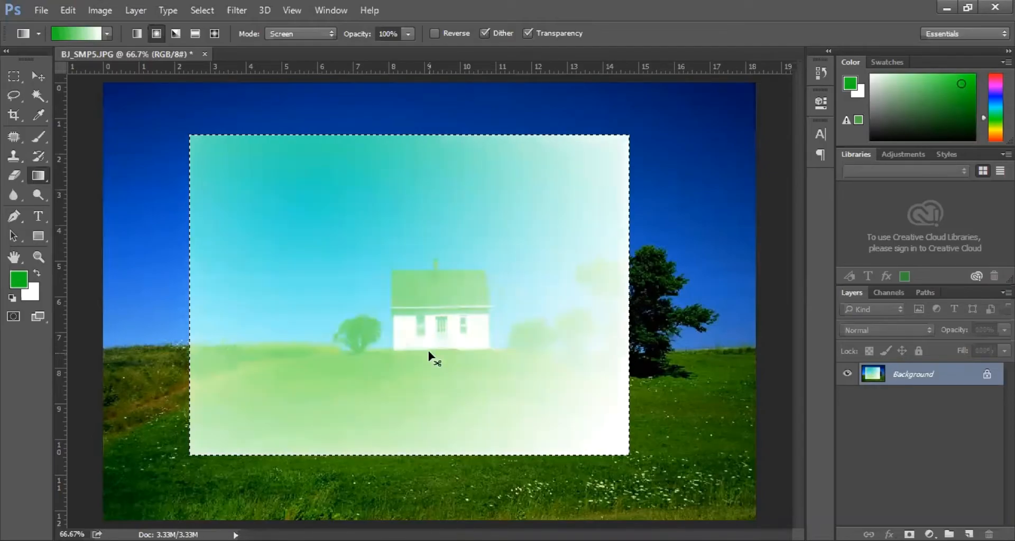
key("ctrl+alt+z")
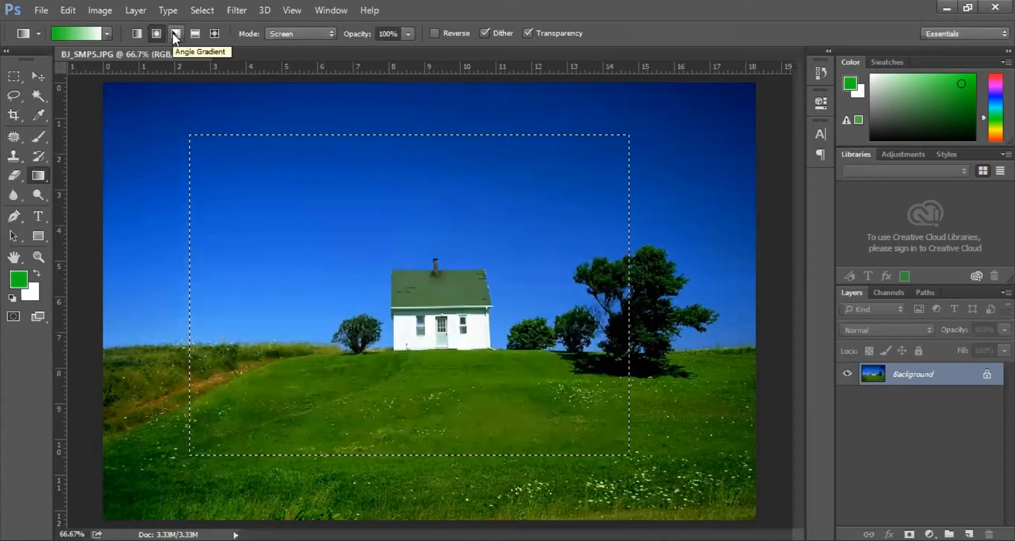
Apply an Angle gradient diagonally from the selection's upper left area to its lower right corner.
left_click(174, 33)
left_click_drag(324, 215, 615, 432)
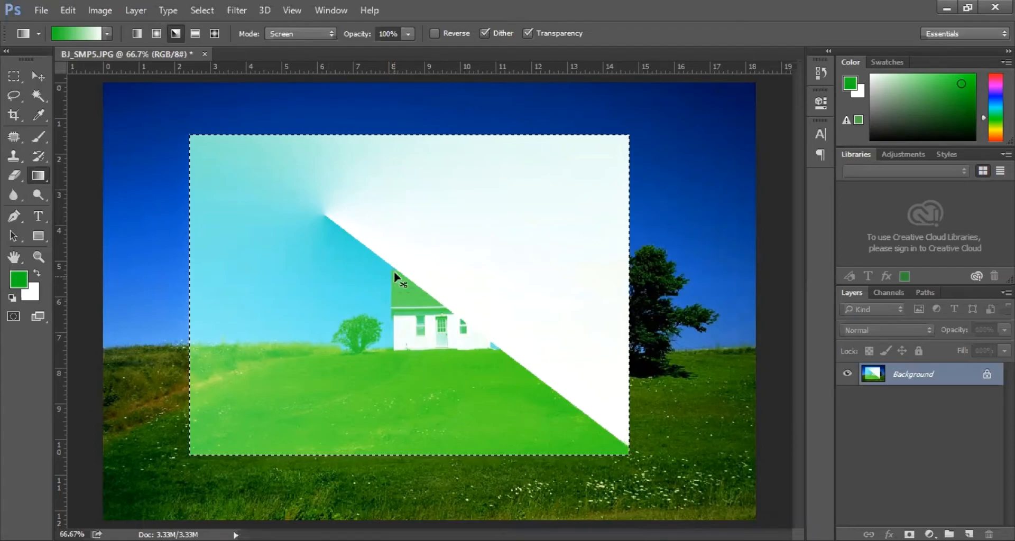
Undo the Angle gradient, then deselect and restore the rectangular selection.
key("ctrl+d")
key("ctrl+shift+d")
key("ctrl+z")
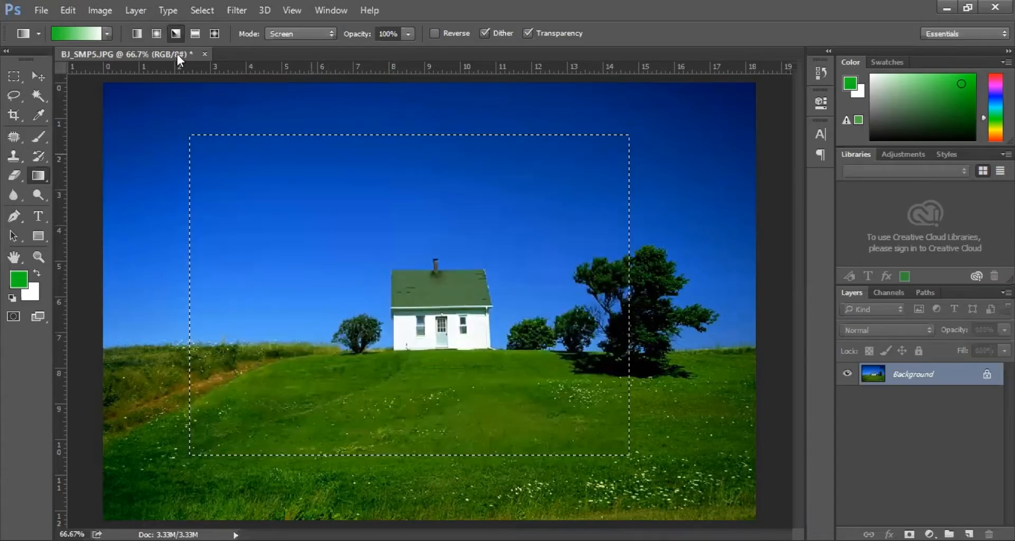
key("ctrl+d")
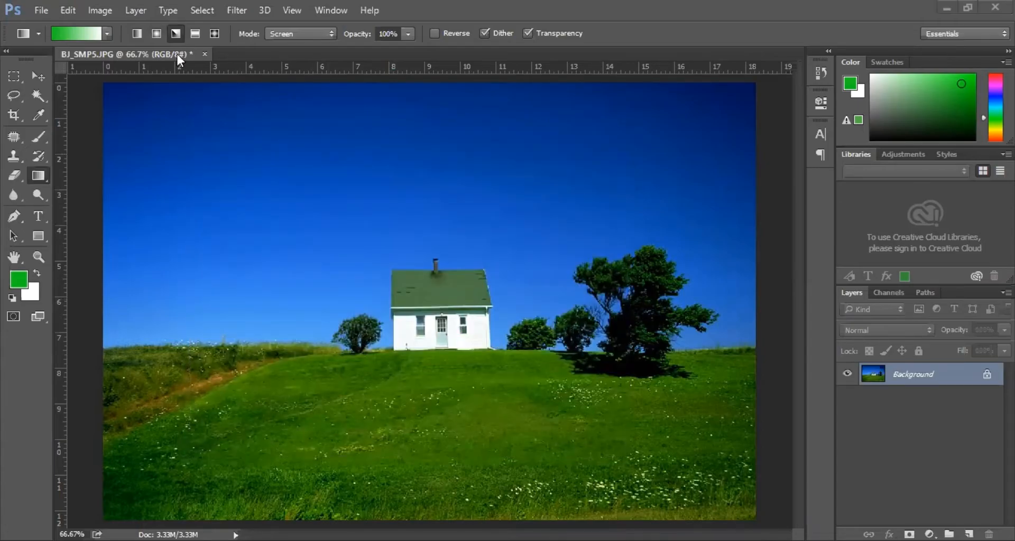
key("ctrl+shift+d")
Switch to the Reflected gradient type and apply green-to-white gradients vertically through the selection in both directions.
left_click_drag(406, 331, 395, 454)
left_click(195, 34)
left_click_drag(382, 152, 392, 422)
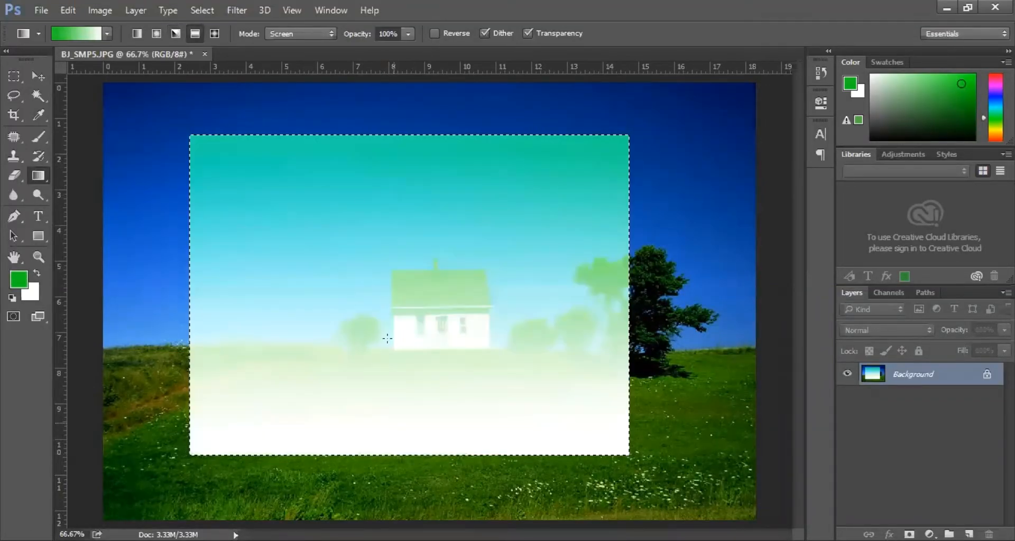
left_click_drag(382, 224, 383, 221)
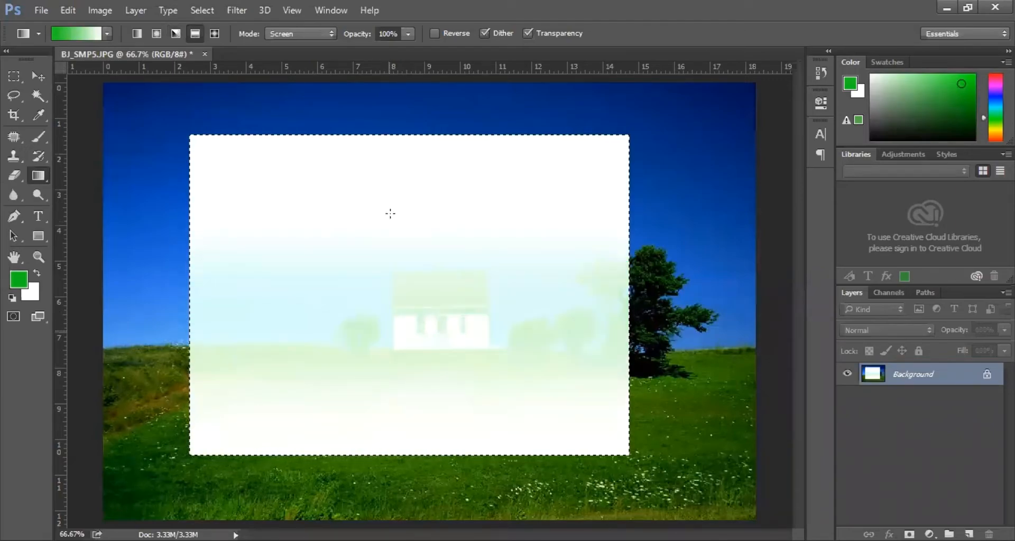
left_click_drag(400, 426, 381, 206)
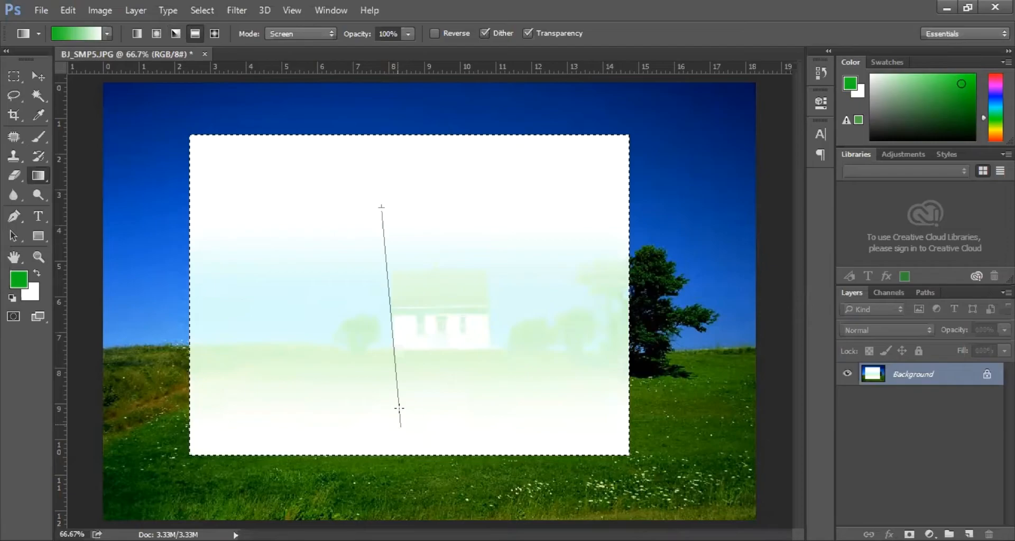
left_click_drag(399, 408, 399, 408)
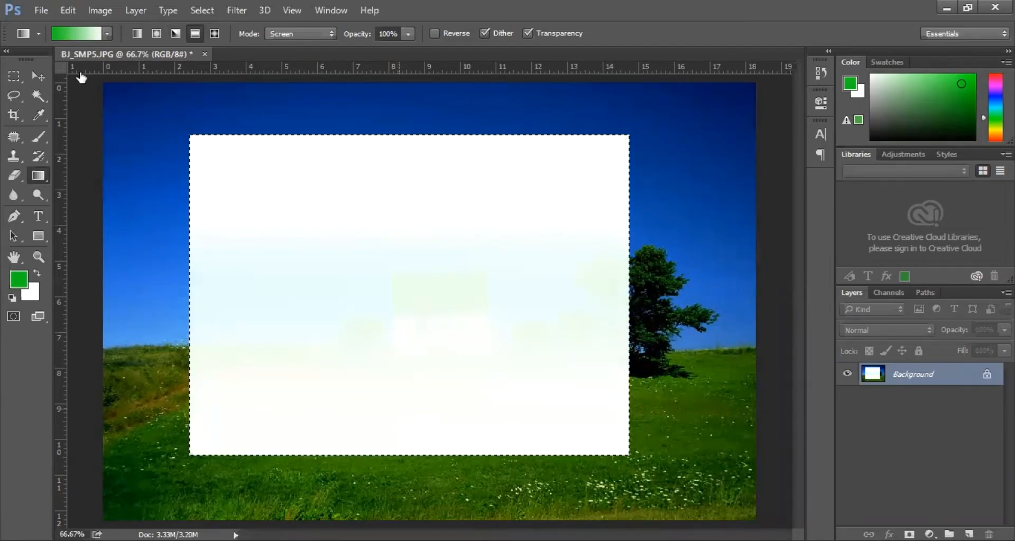
Choose the red-to-green gradient preset, undo the white fills and apply a Reflected gradient from the selection's top to its bottom.
left_click(106, 33)
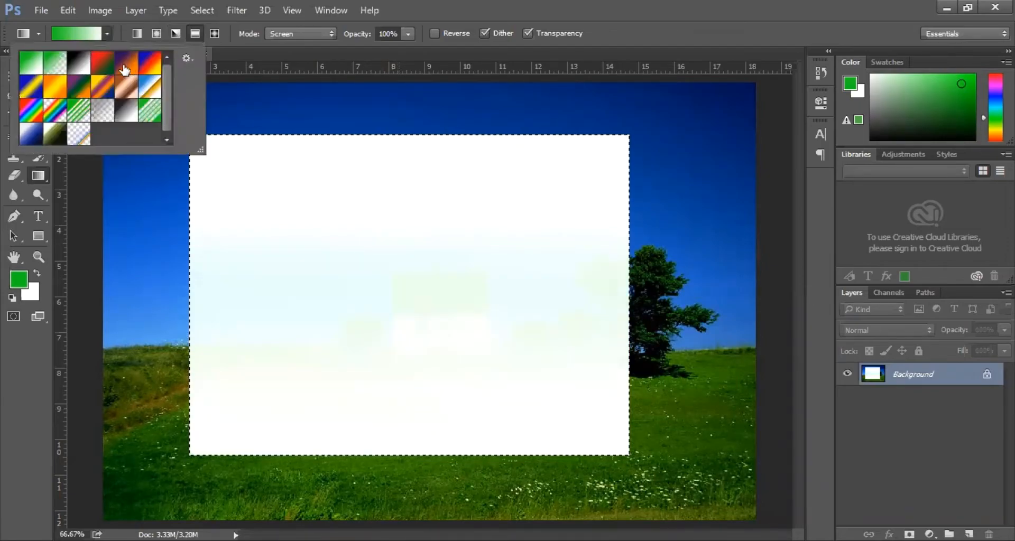
left_click(107, 70)
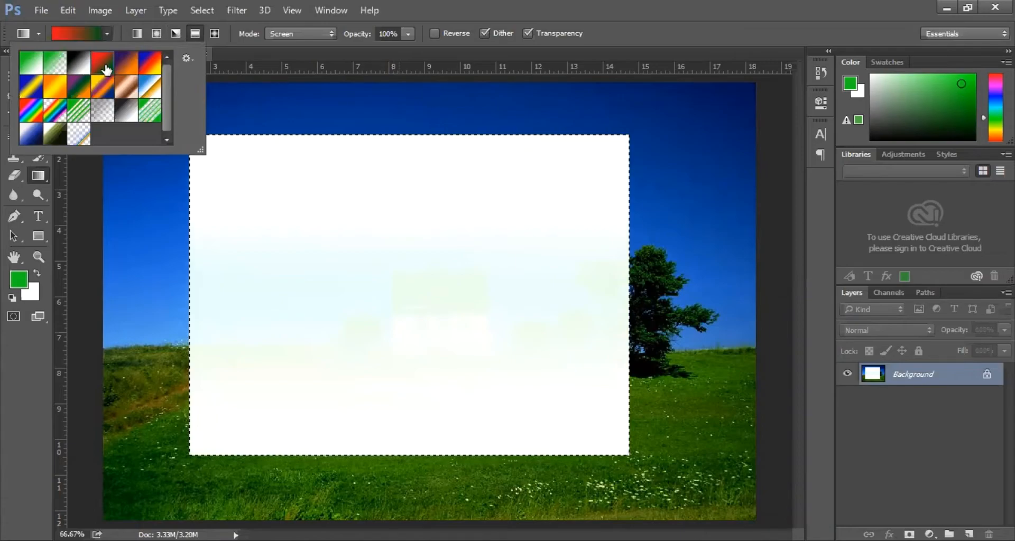
left_click_drag(402, 445, 392, 414)
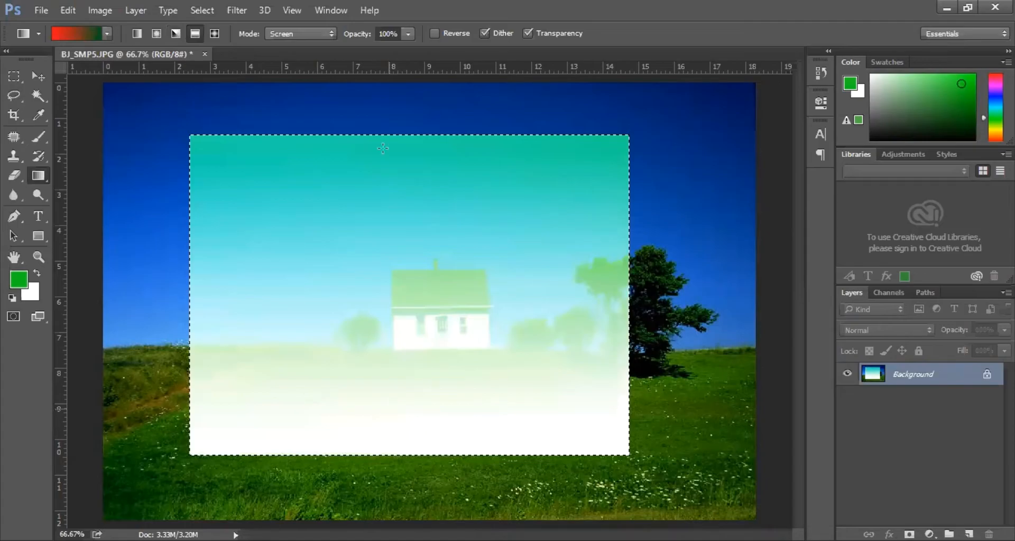
key("ctrl+z")
left_click_drag(384, 147, 404, 430)
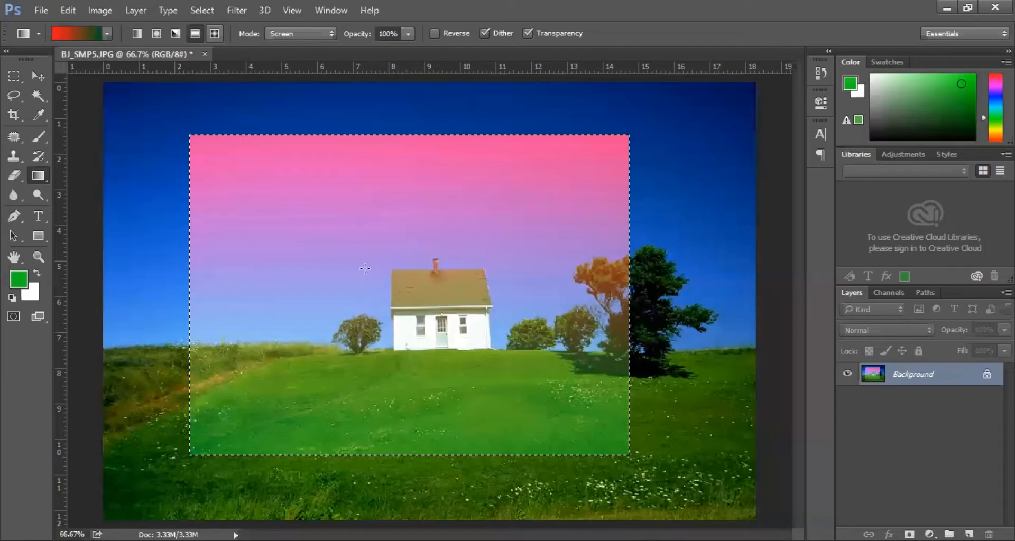
Try a red-to-green Diamond gradient diagonally from beside the house, compare it with the previous fill, and undo both gradients.
left_click_drag(377, 272, 547, 406)
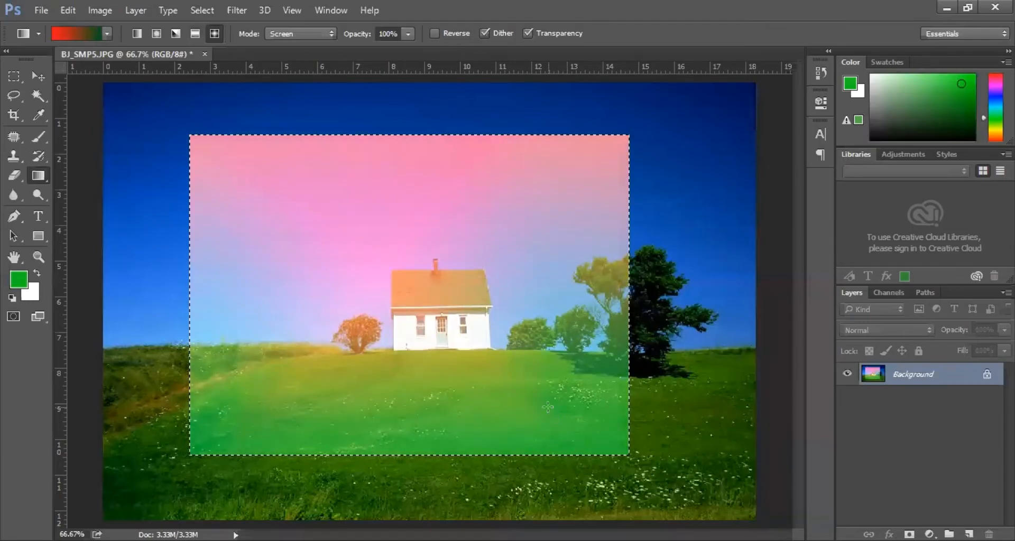
key("ctrl+z")
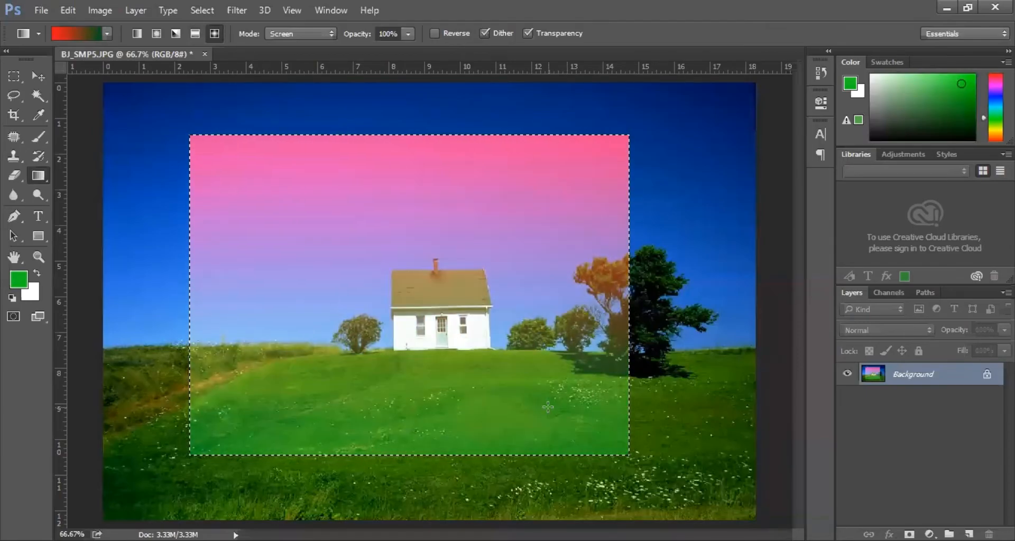
key("ctrl+z")
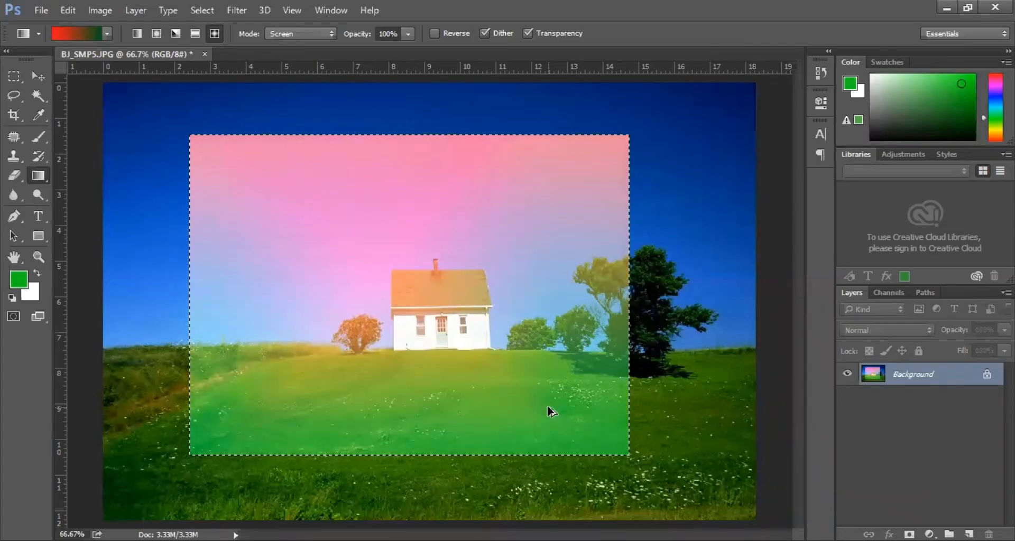
key("ctrl+alt+z")
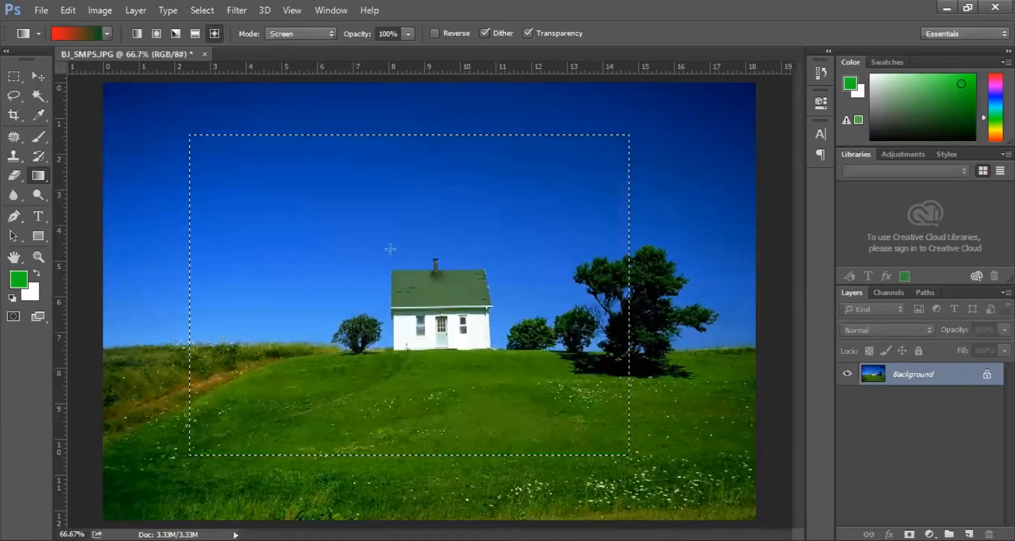
Choose the blue-red-yellow gradient preset and try Diamond gradients at different places in the selection, undoing each one.
left_click(107, 34)
left_click(150, 63)
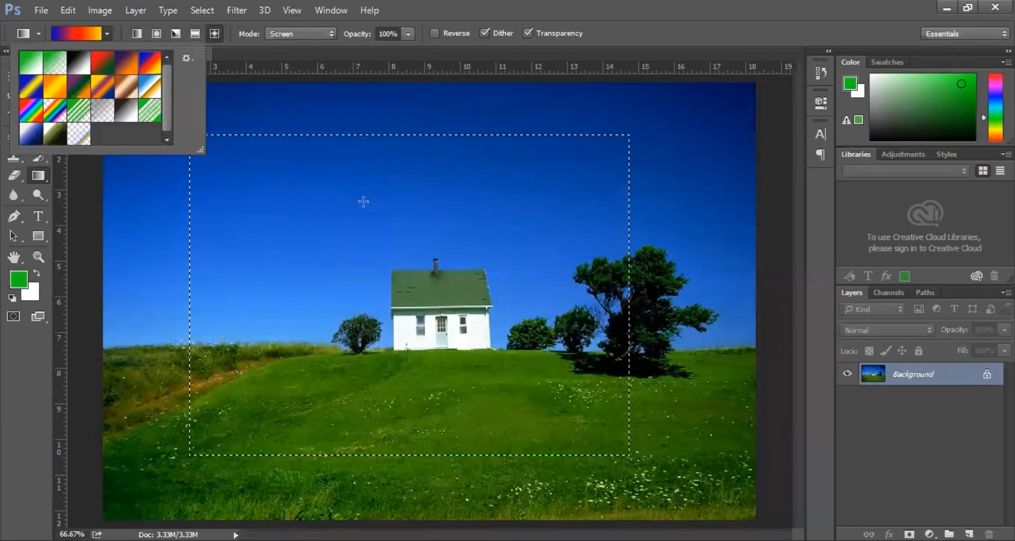
left_click_drag(390, 242, 454, 386)
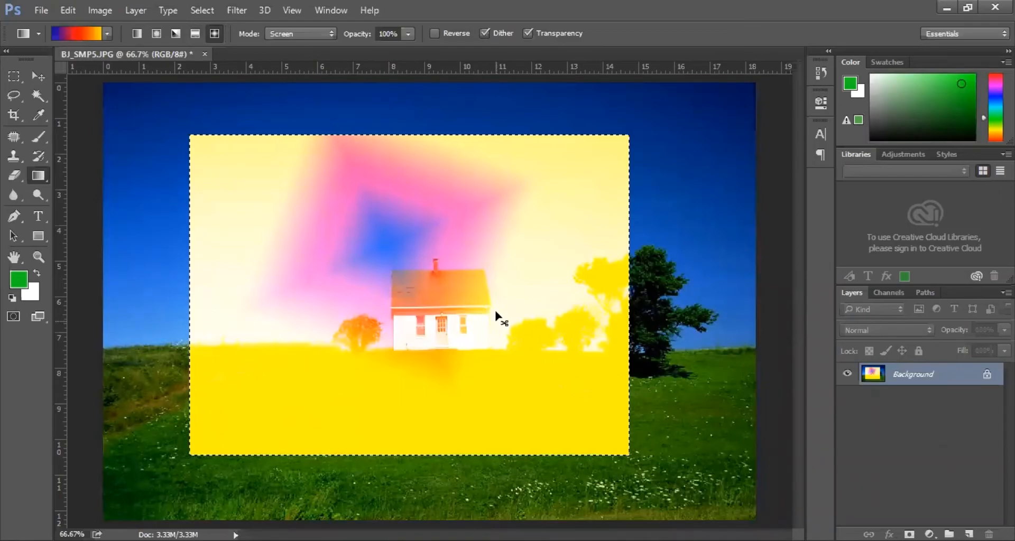
key("ctrl+z")
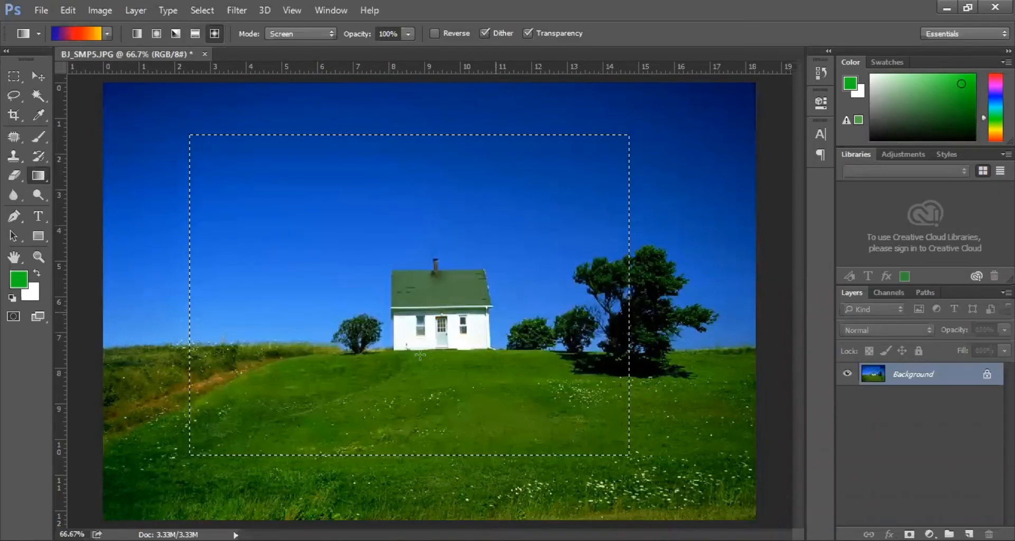
key("ctrl+z")
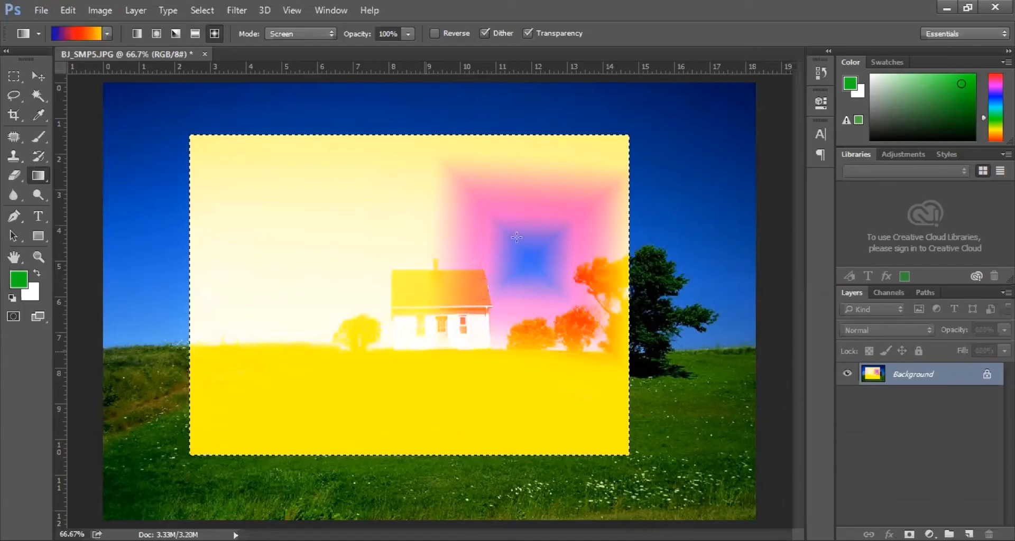
key("ctrl+z")
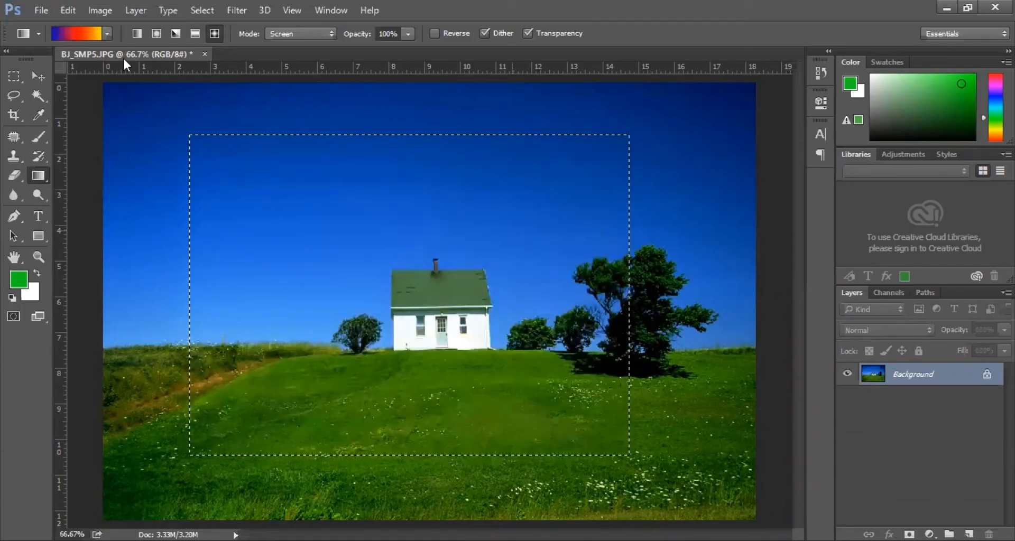
Try a diagonal Reflected gradient across the selection, set the gradient's blending mode to Normal and undo the fill.
left_click(195, 34)
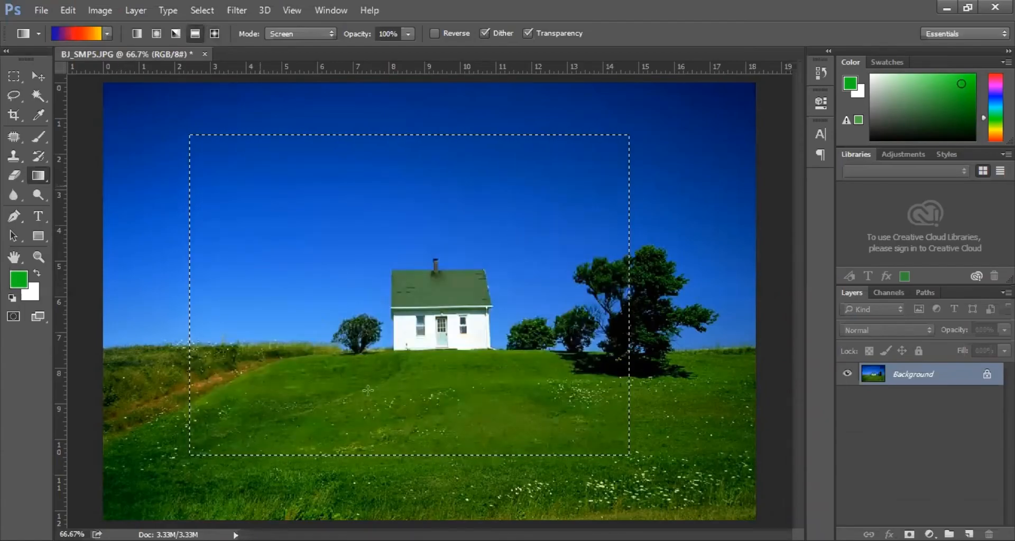
left_click_drag(220, 230, 402, 348)
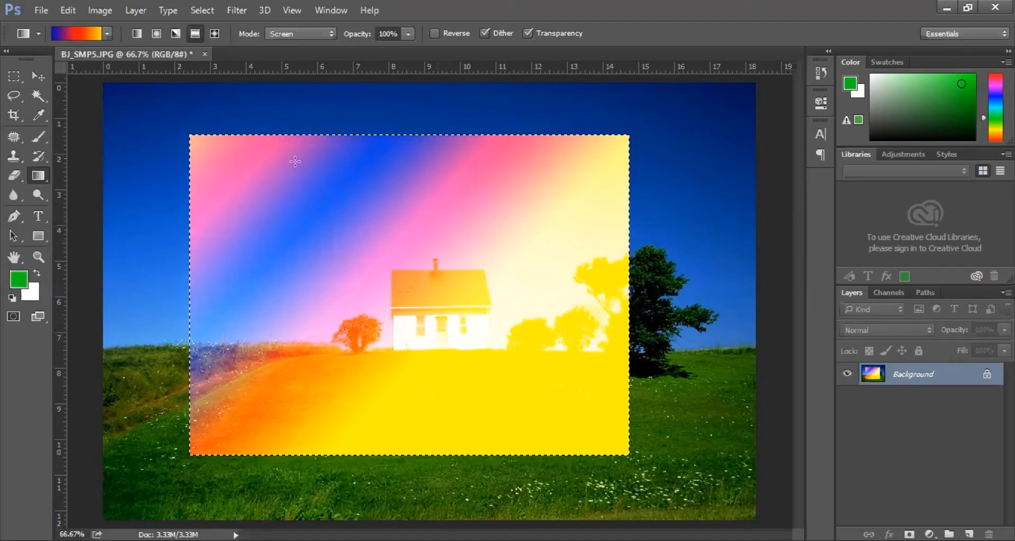
left_click(300, 33)
left_click(286, 50)
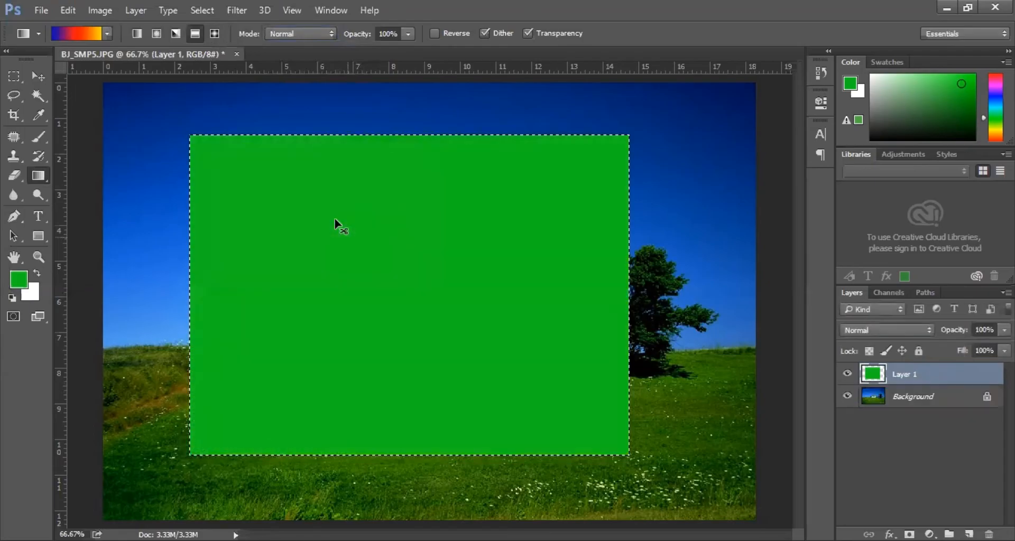
key("ctrl+z")
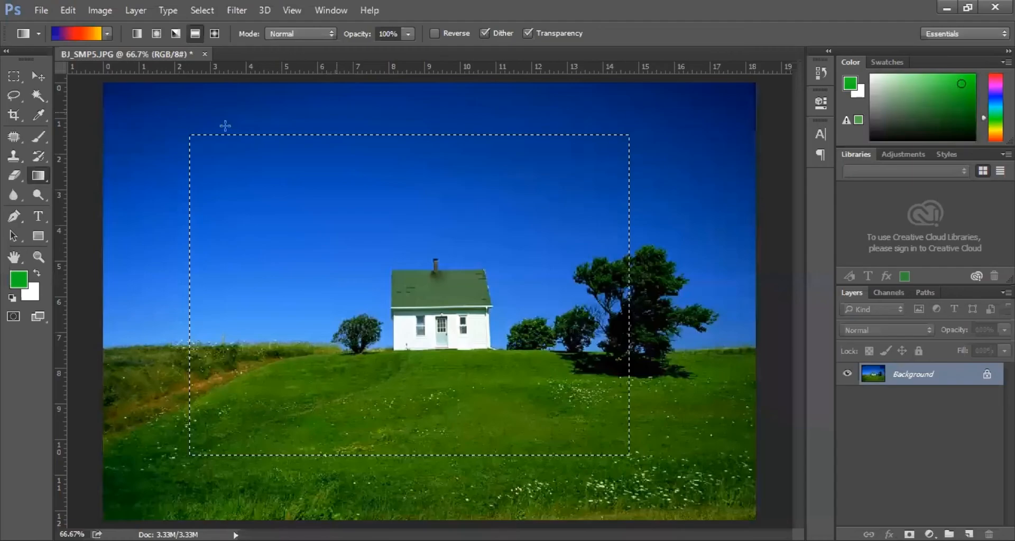
Try a Reflected gradient in Normal mode from near the selection's top to its lower edge, and undo it.
left_click_drag(349, 441, 319, 164)
left_click_drag(349, 441, 349, 441)
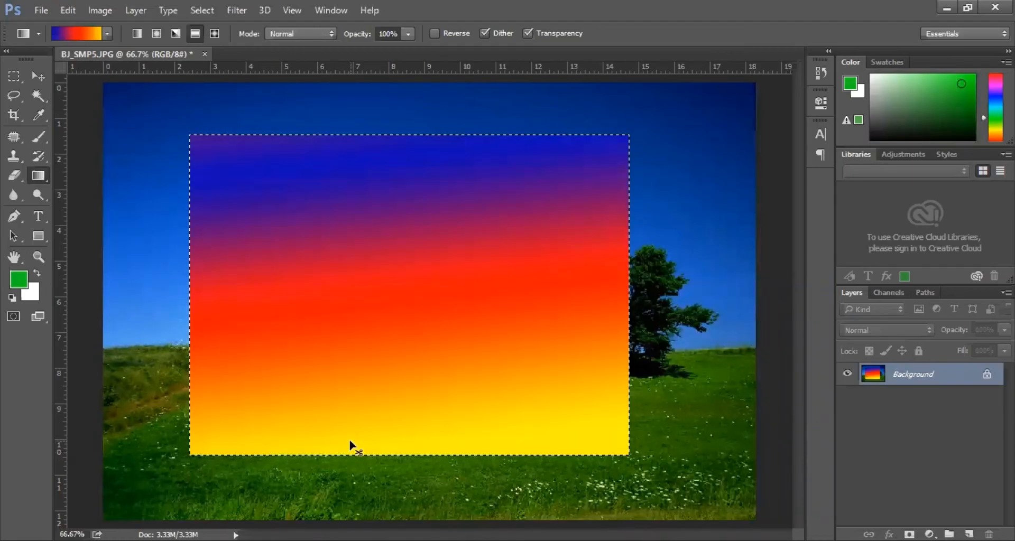
key("ctrl+z")
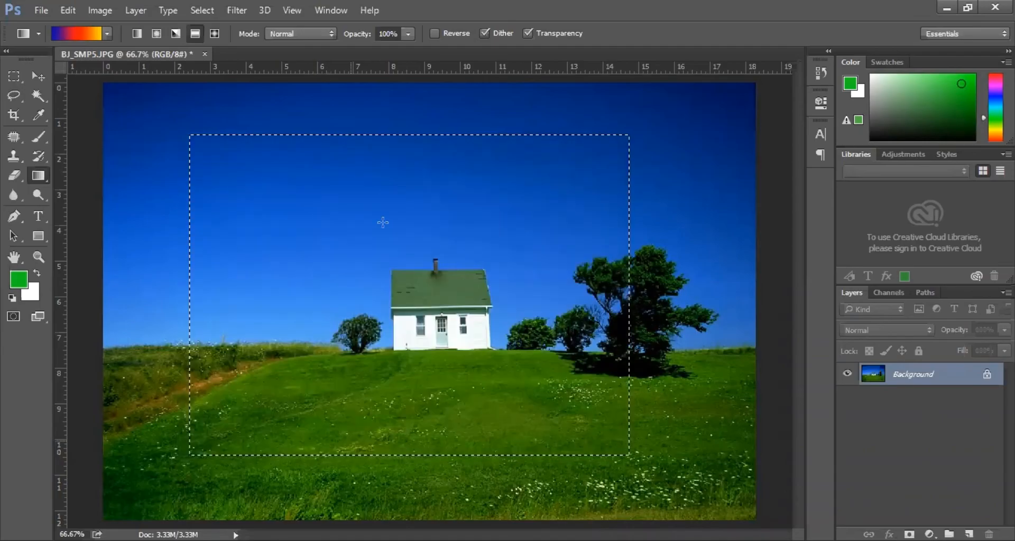
Try diagonal Linear gradients in the selection, keep the one running from blue at upper right to yellow at lower left, and deselect.
left_click(137, 33)
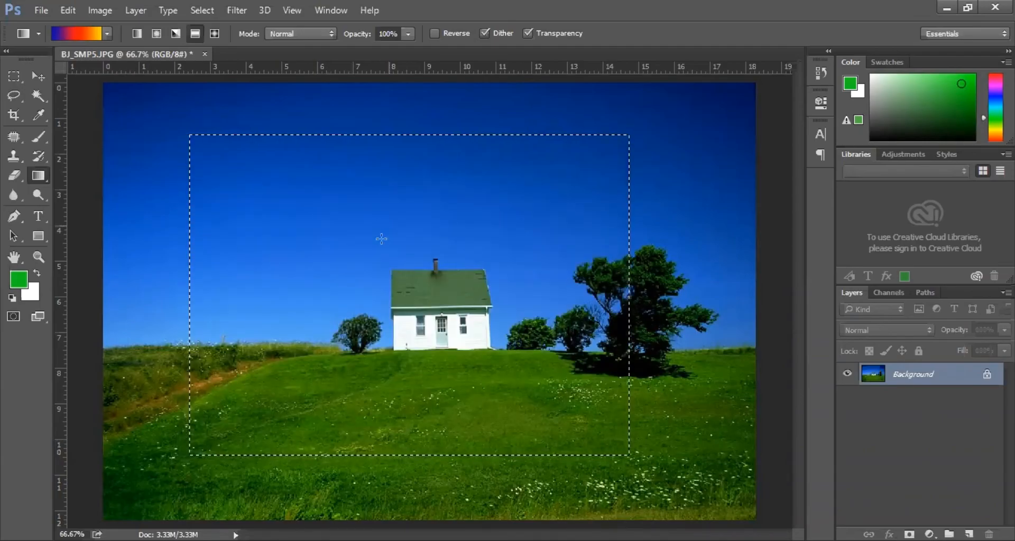
left_click_drag(418, 243, 271, 391)
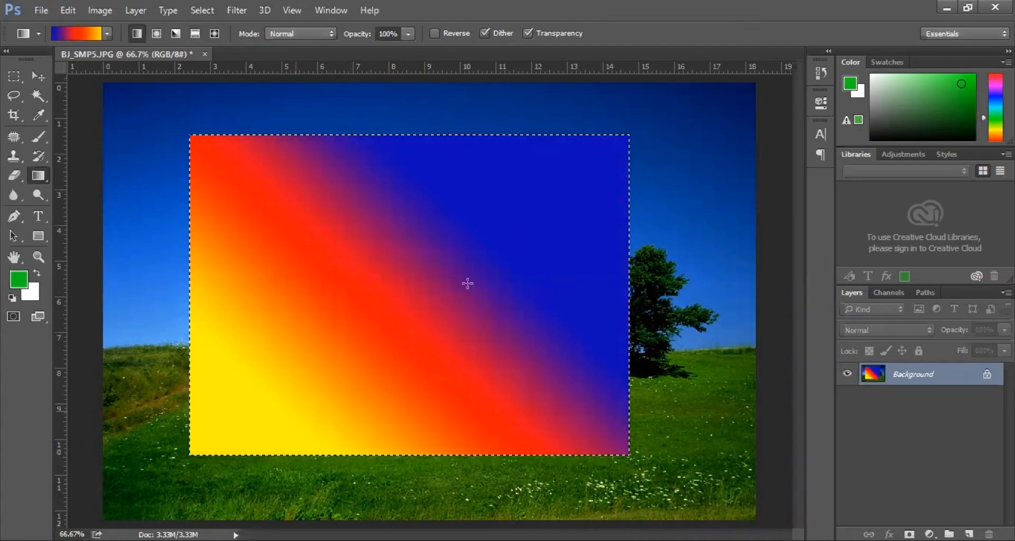
left_click_drag(328, 433, 418, 253)
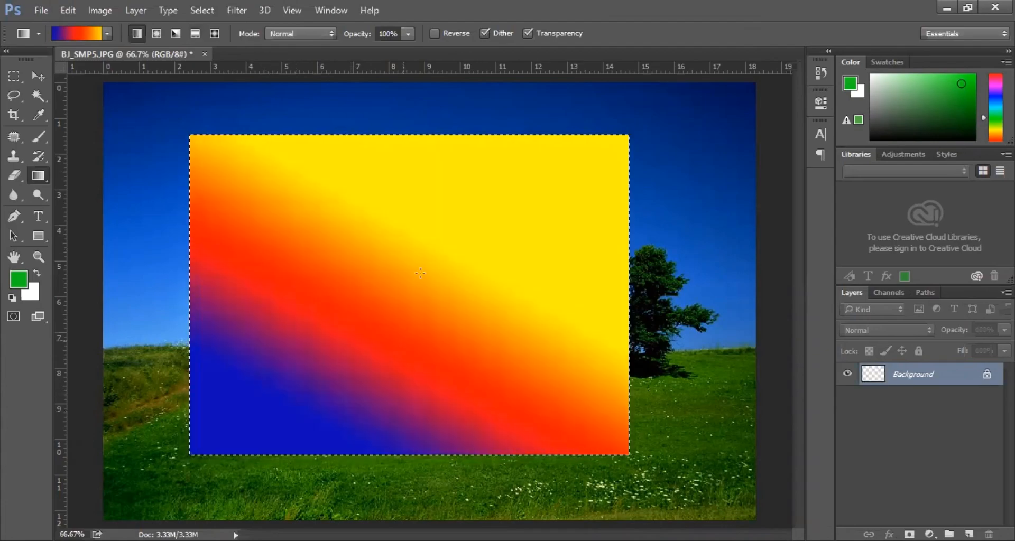
key("ctrl+z")
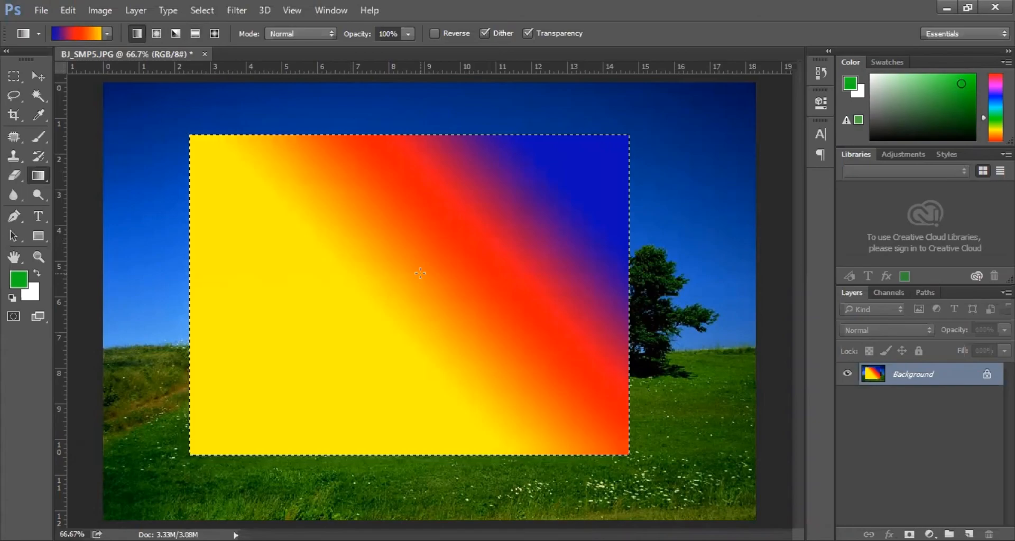
key("ctrl+d")
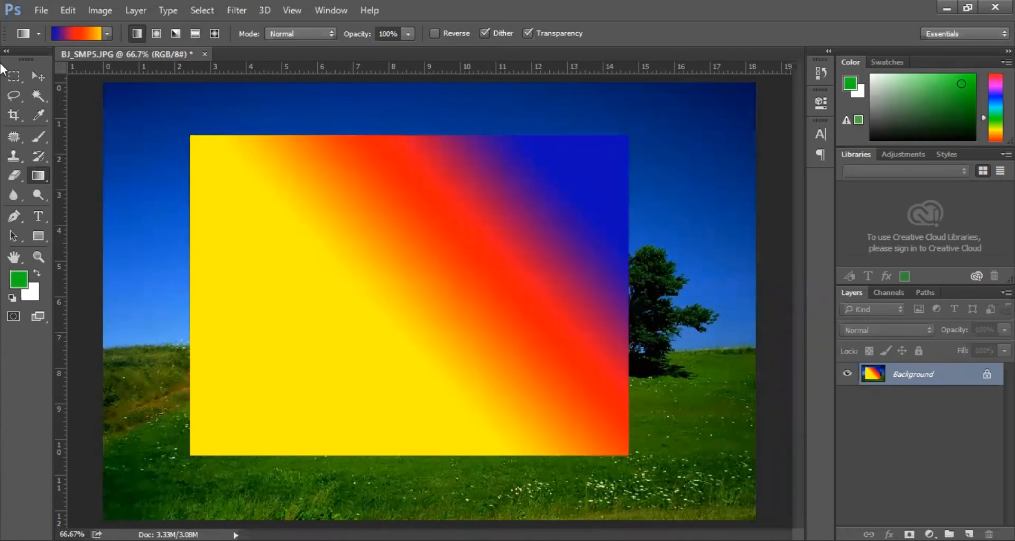